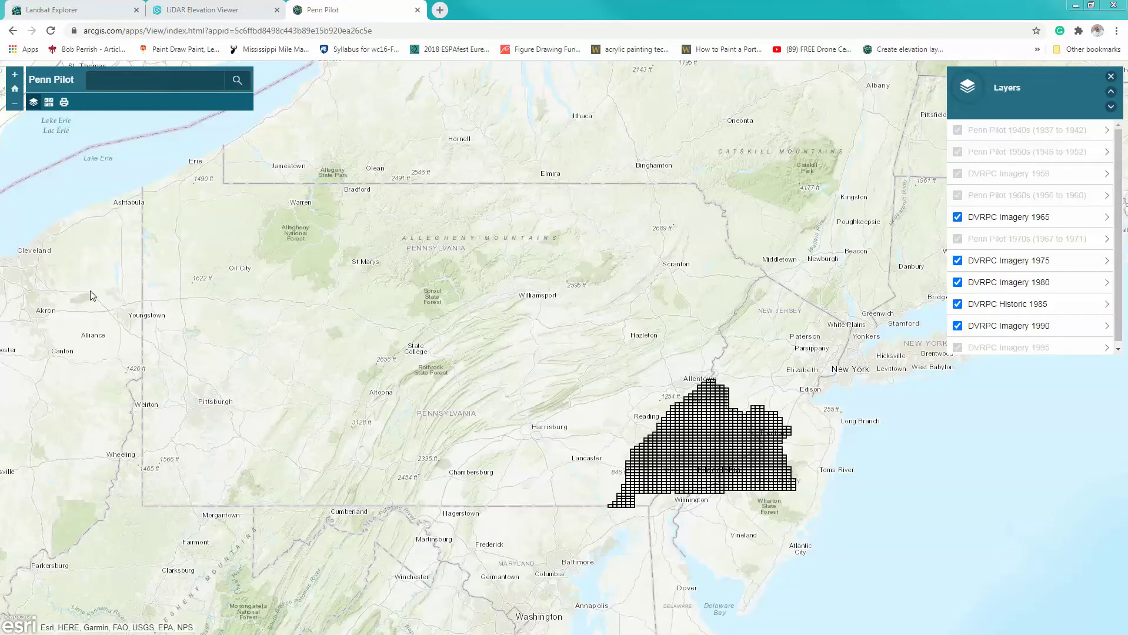
- Switch from Penn Pilot to the Landsat Explorer page showing April 10, 2021 Agriculture imagery
left_click(71, 12)
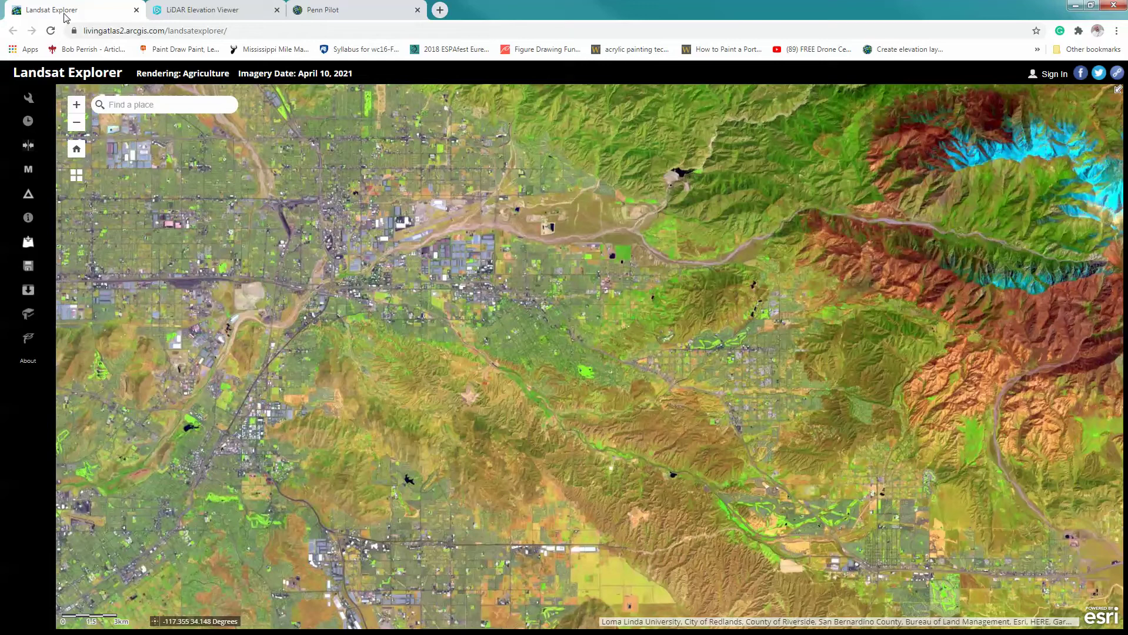
left_click(217, 15)
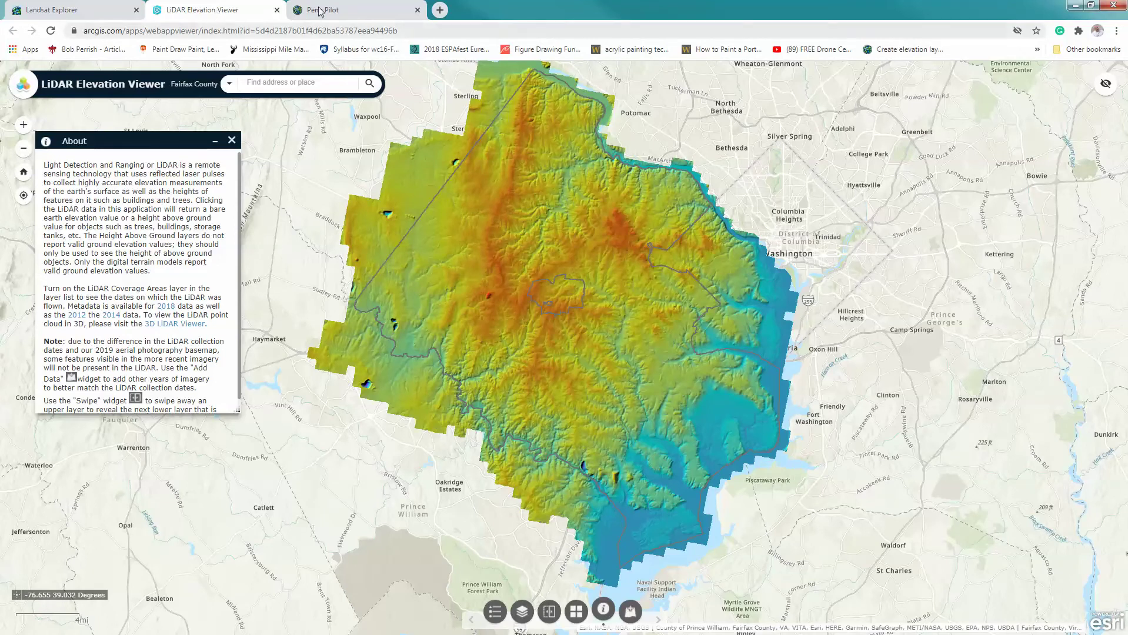
left_click(343, 13)
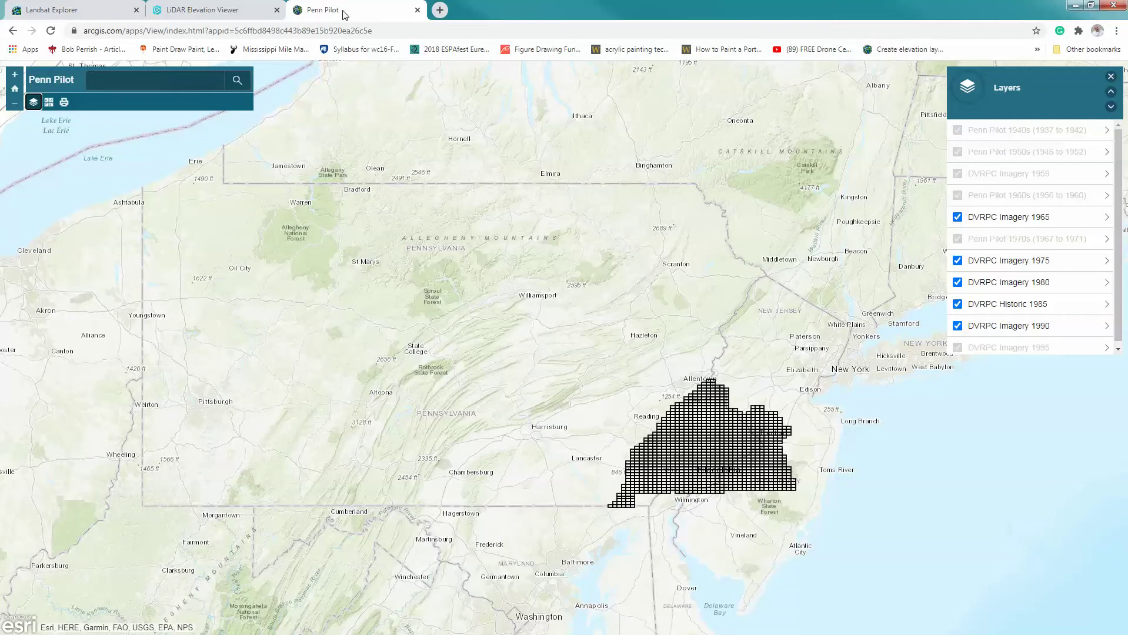
left_click(82, 14)
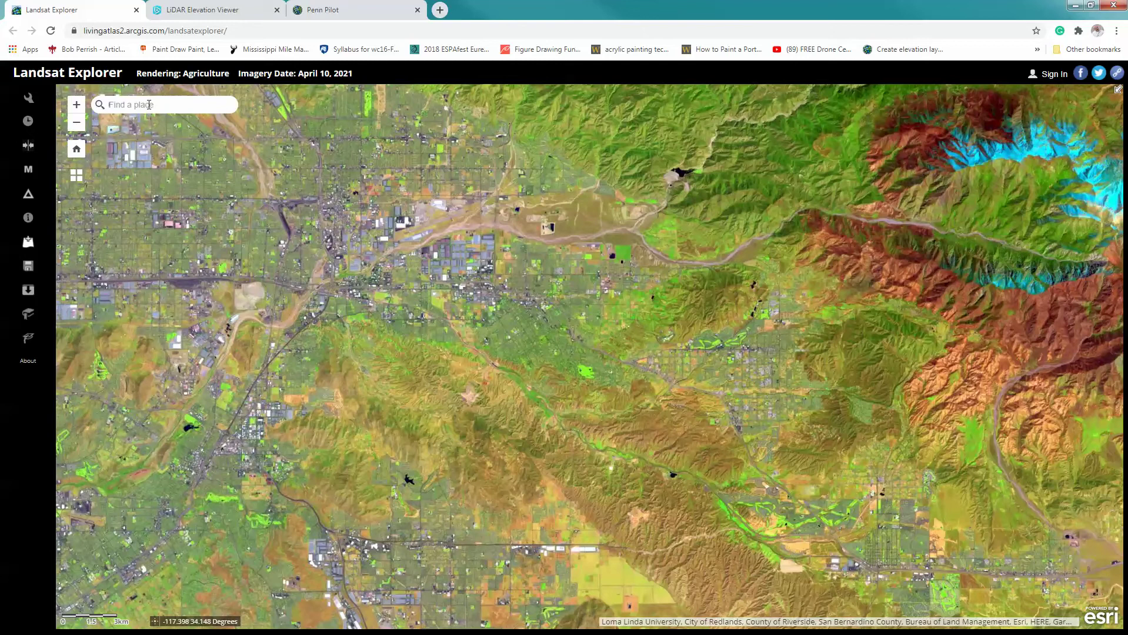
- Search for 'Fresno' and center the imagery on the Fresno, CA, USA result
left_click(149, 105)
type("Fresno")
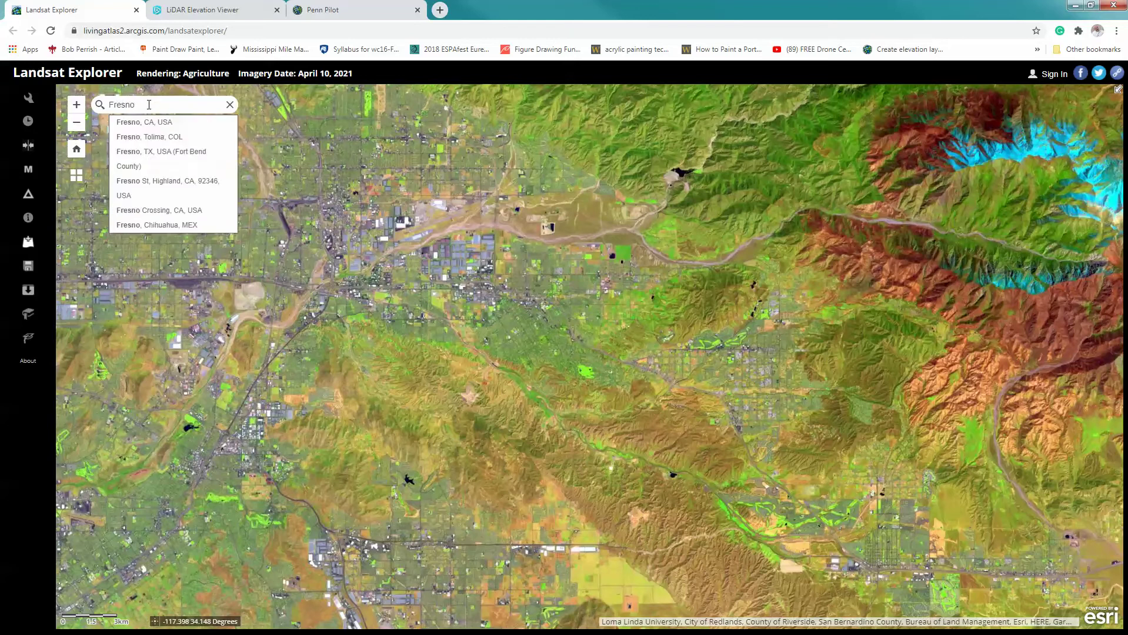
left_click(157, 122)
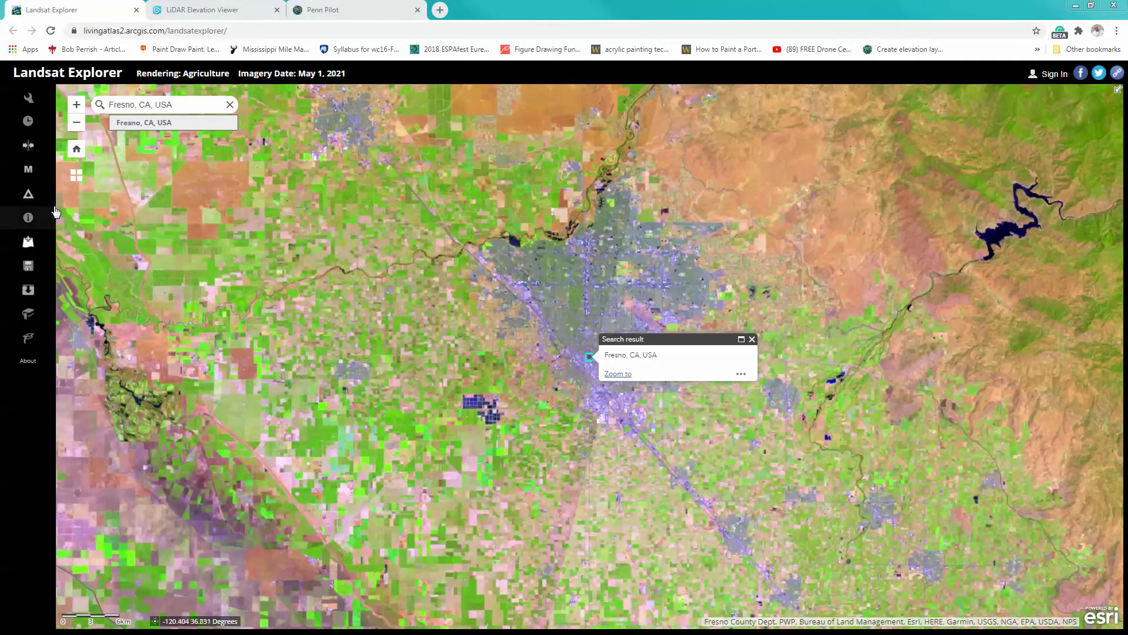
left_click(29, 99)
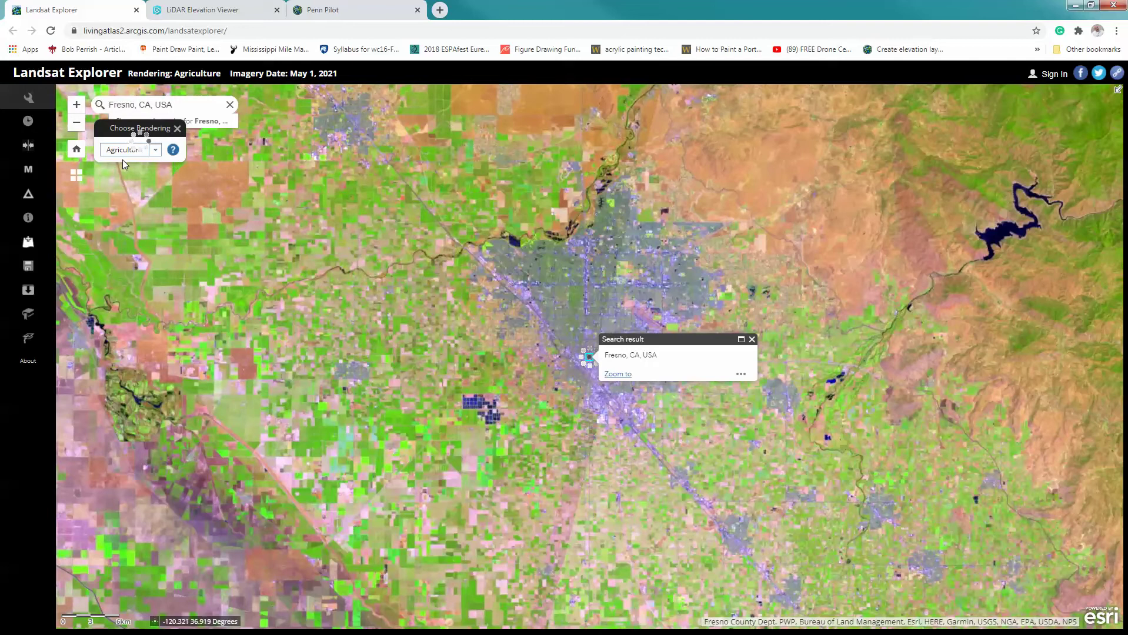
- Show the Agriculture (6,5,2) help, which says healthy vegetation appears bright green
left_click(174, 151)
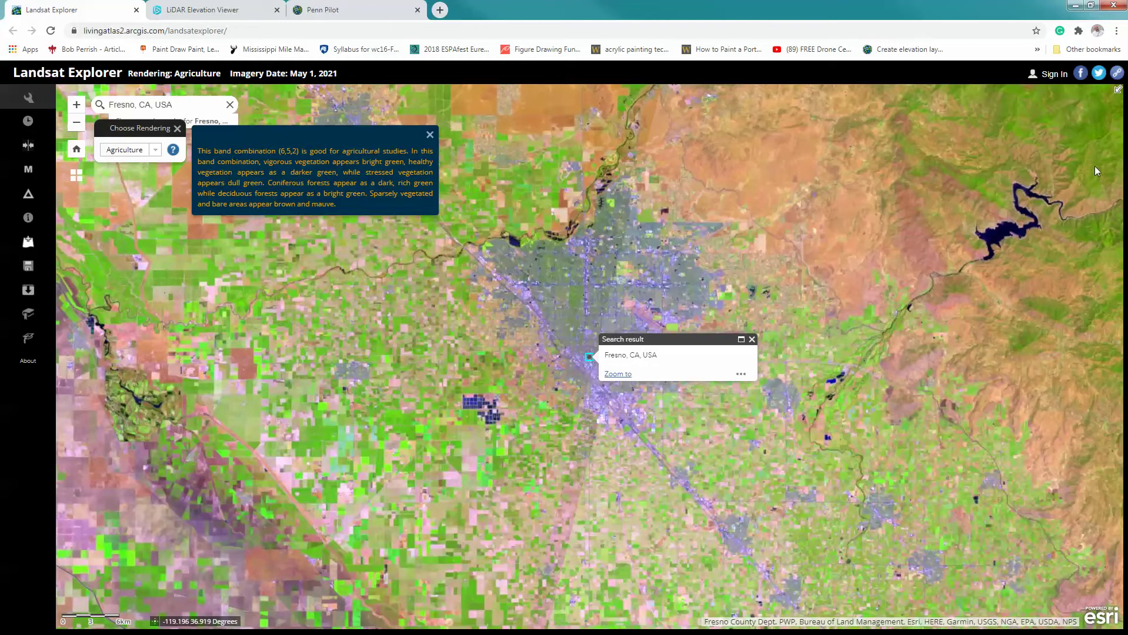
left_click(155, 150)
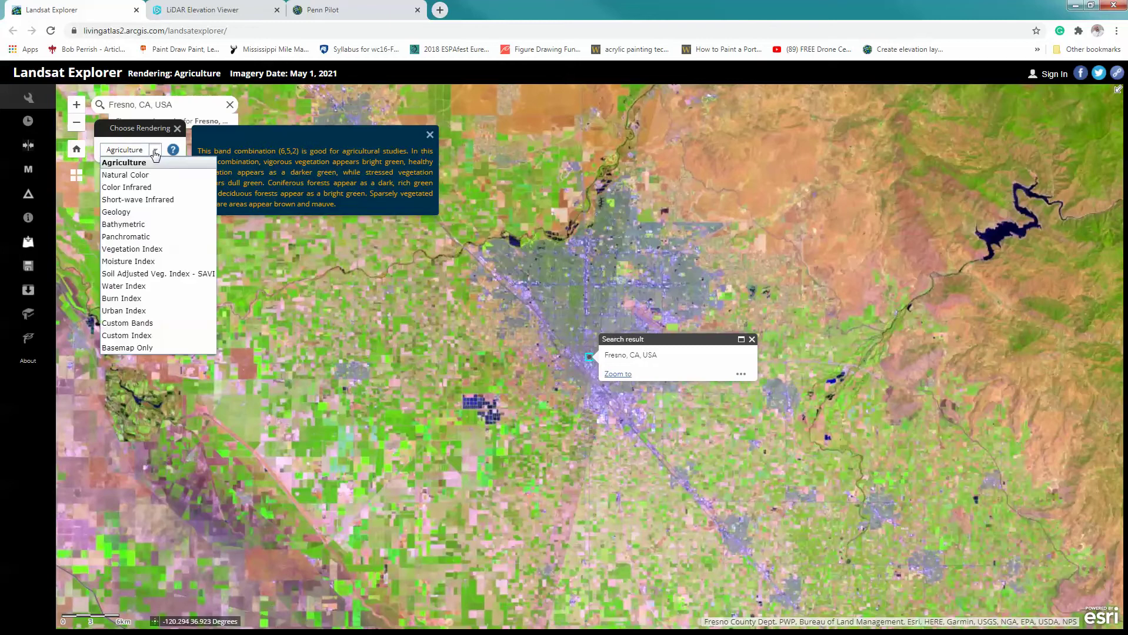
- Render Fresno as Vegetation Index, trying Natural Color first, and bring up the Time Selector
left_click(126, 175)
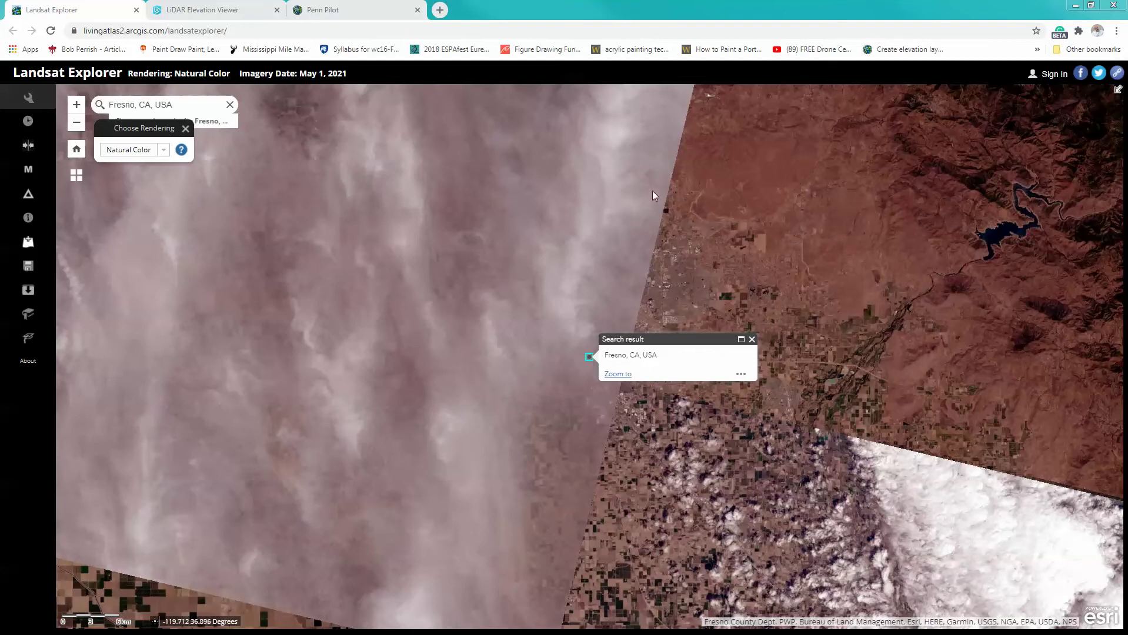
left_click(163, 151)
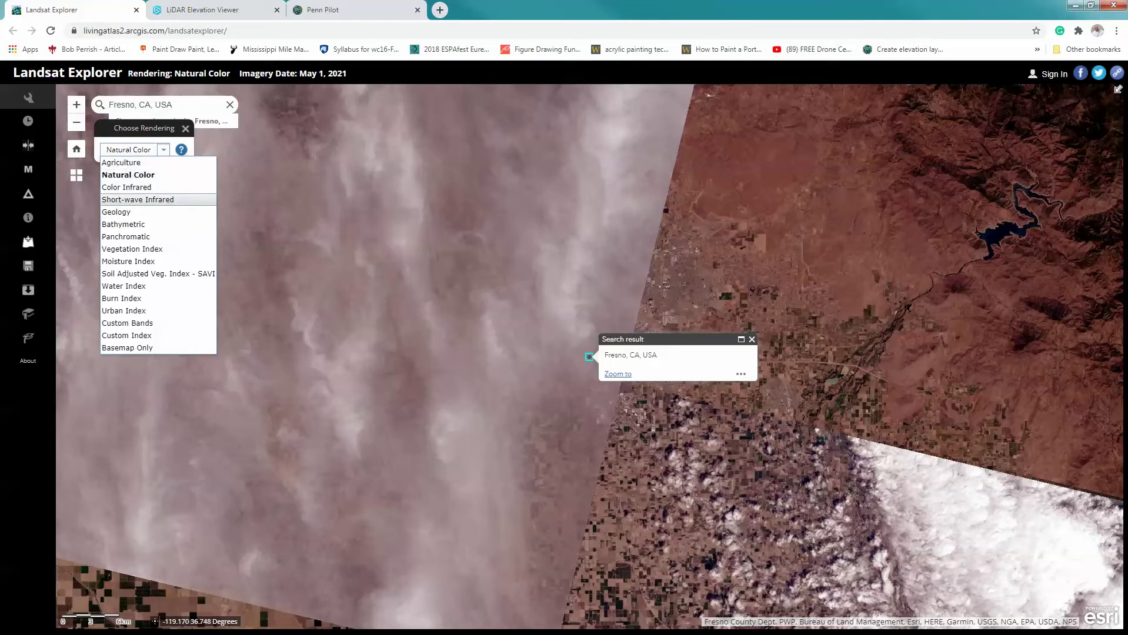
key("v")
key("Return")
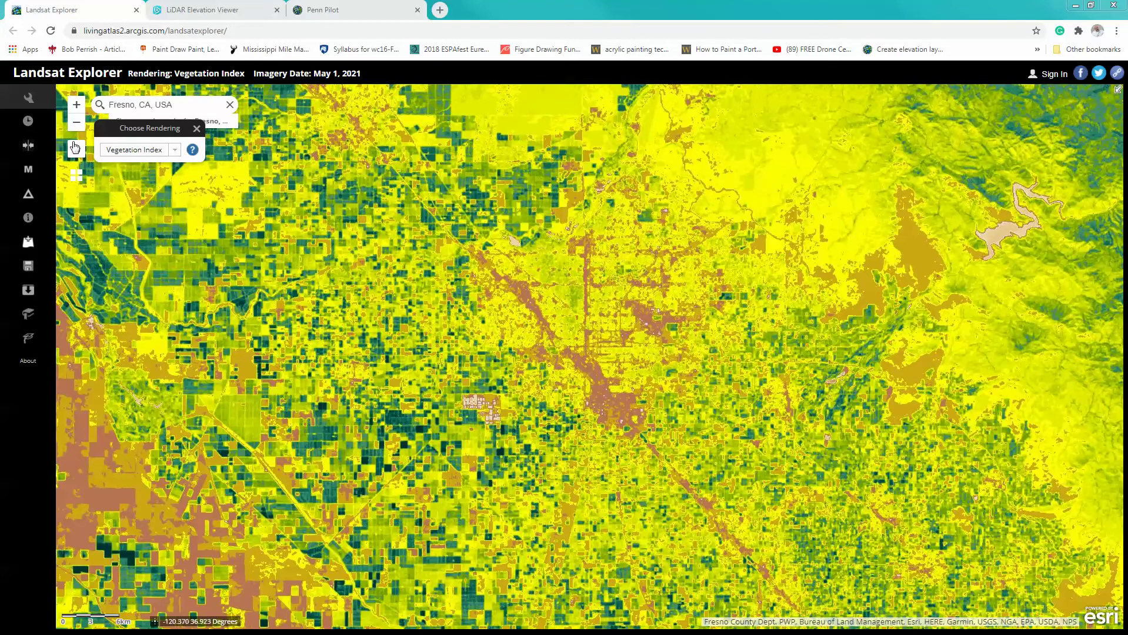
left_click(28, 121)
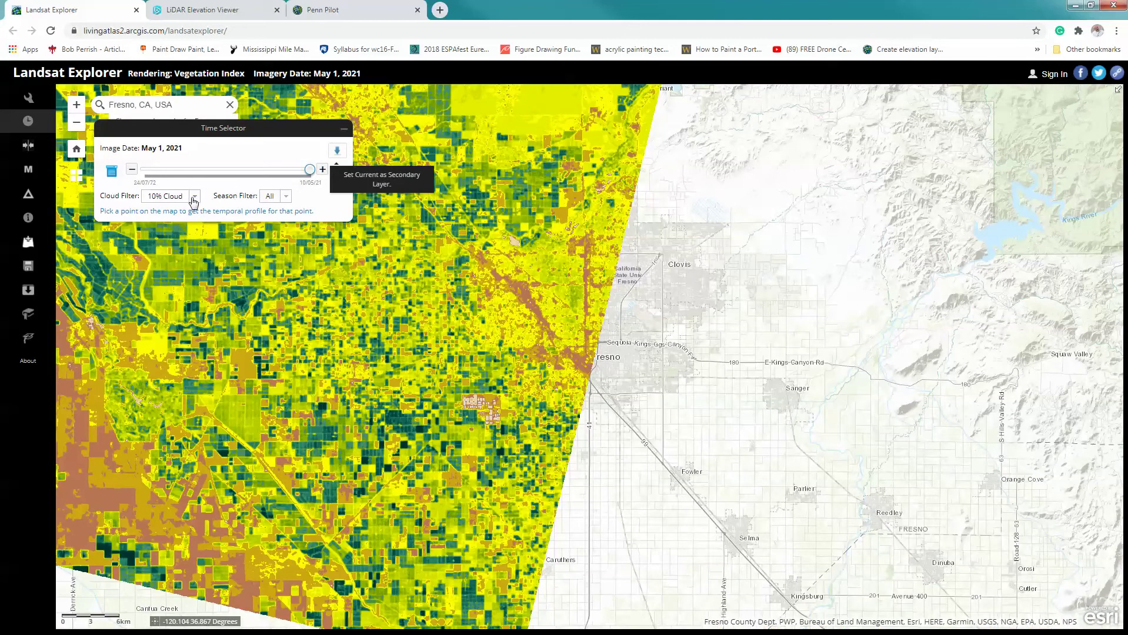
- Set the Time Selector filters to 5% Cloud and Summer season
left_click(194, 201)
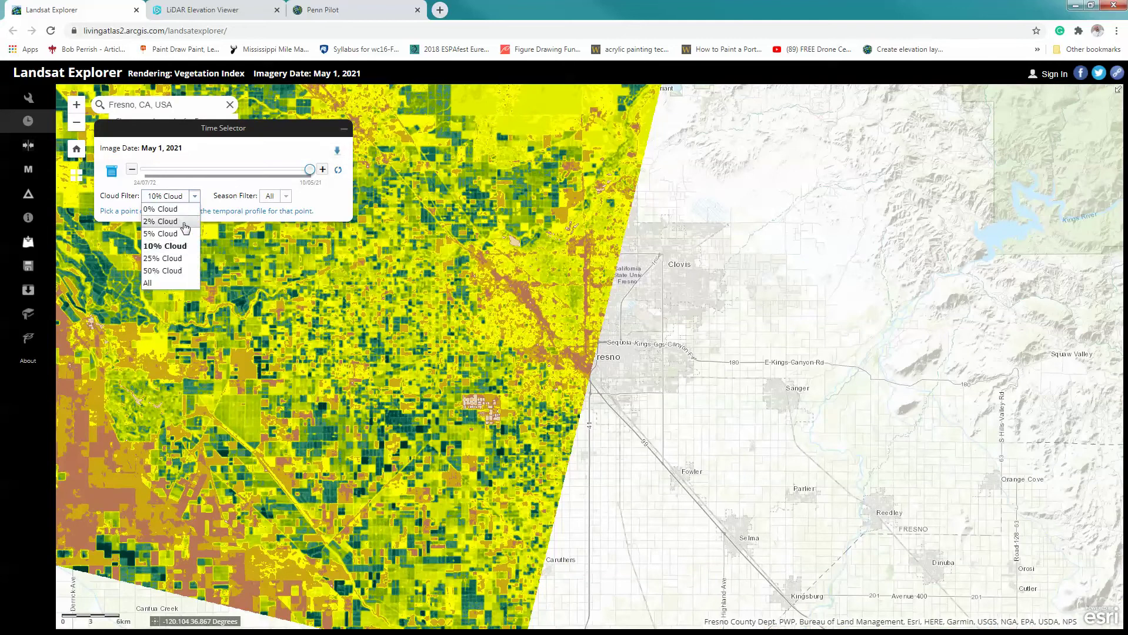
left_click(165, 234)
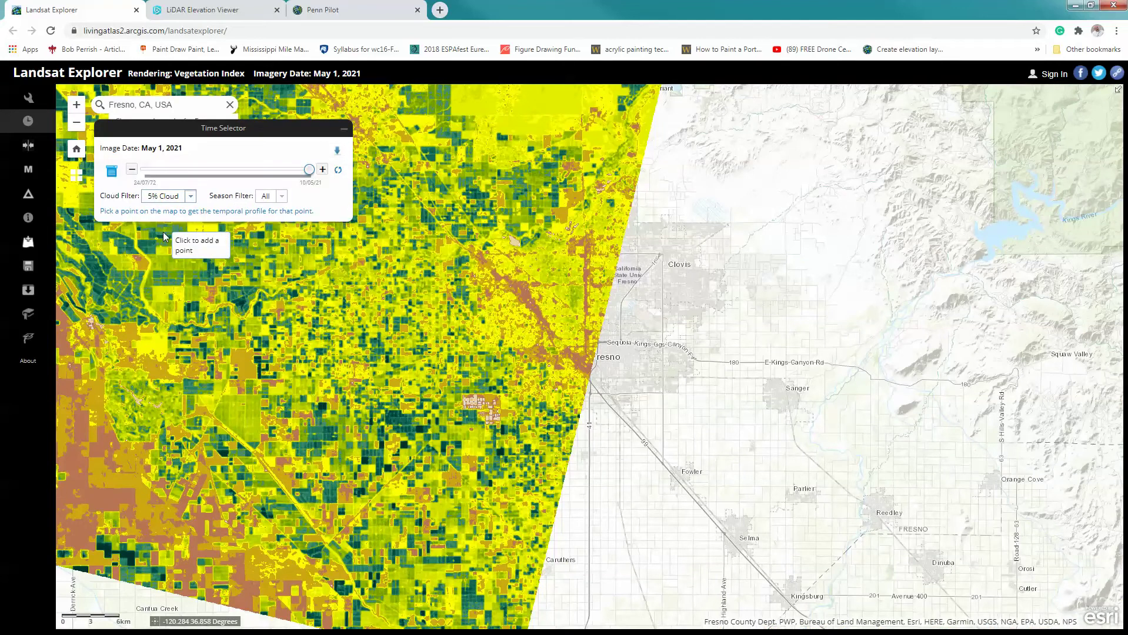
left_click(282, 196)
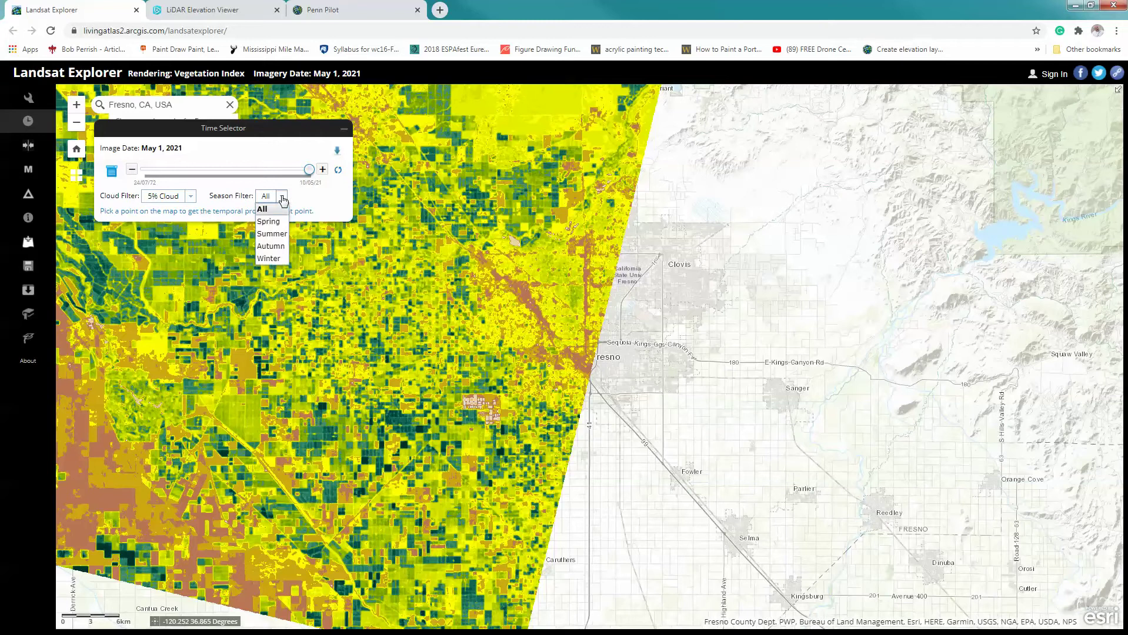
left_click(272, 234)
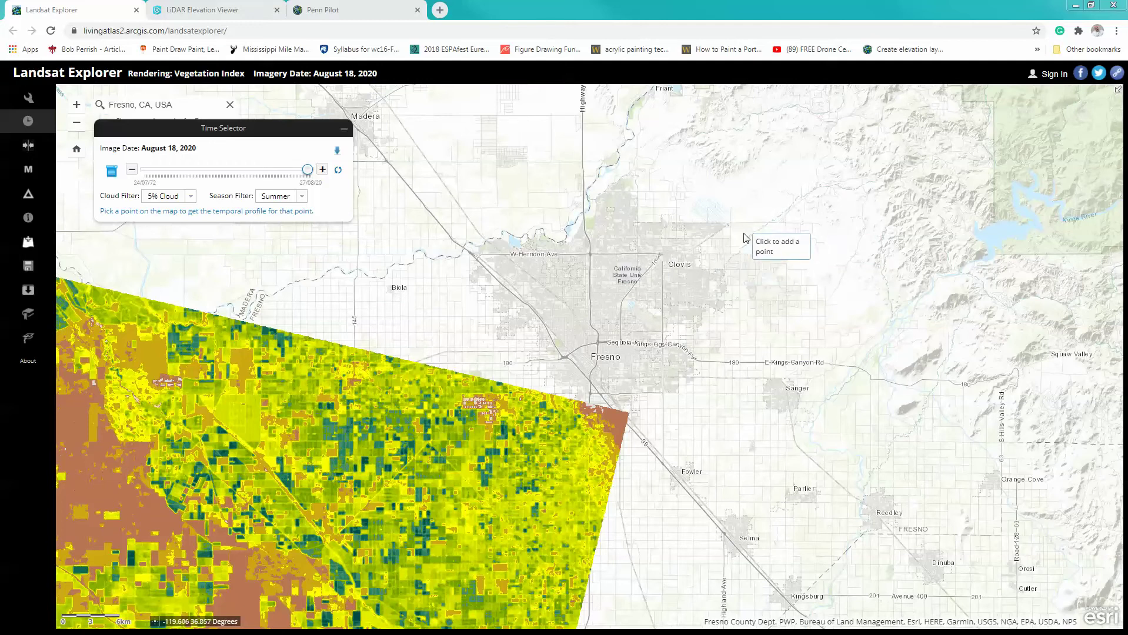
- Chart the NDVI profile for a point east of Fresno and show the August 11, 2020 image
left_click(840, 289)
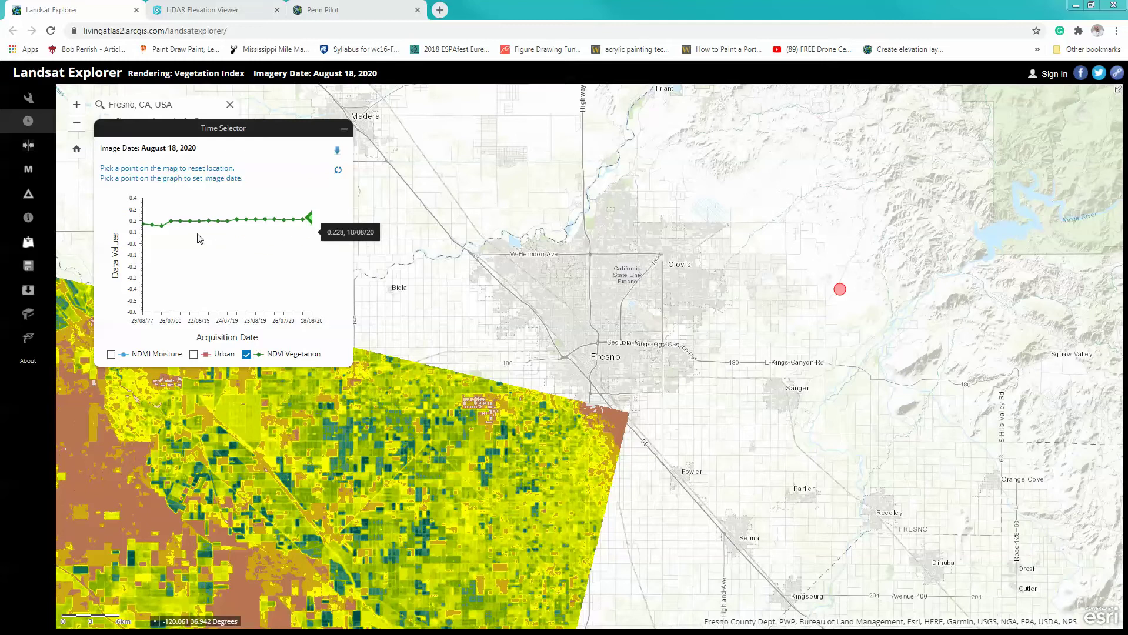
left_click(303, 223)
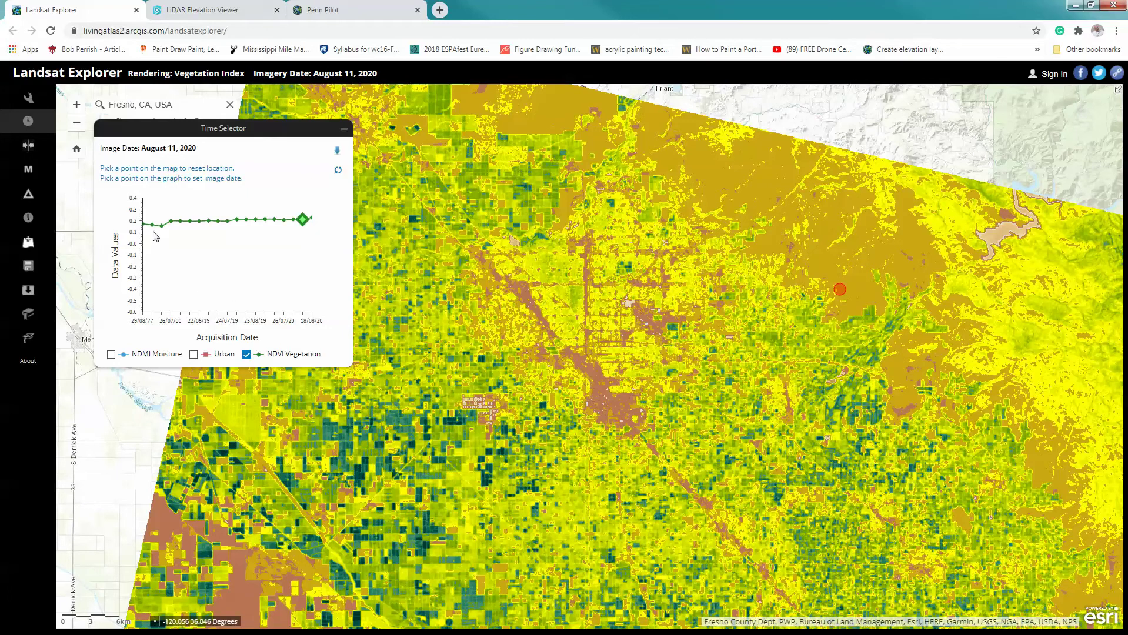
- Browse graph dates 1977, 1989 and 2000 on the NDVI profile, settling on July 4, 1989
mouse_move(152, 229)
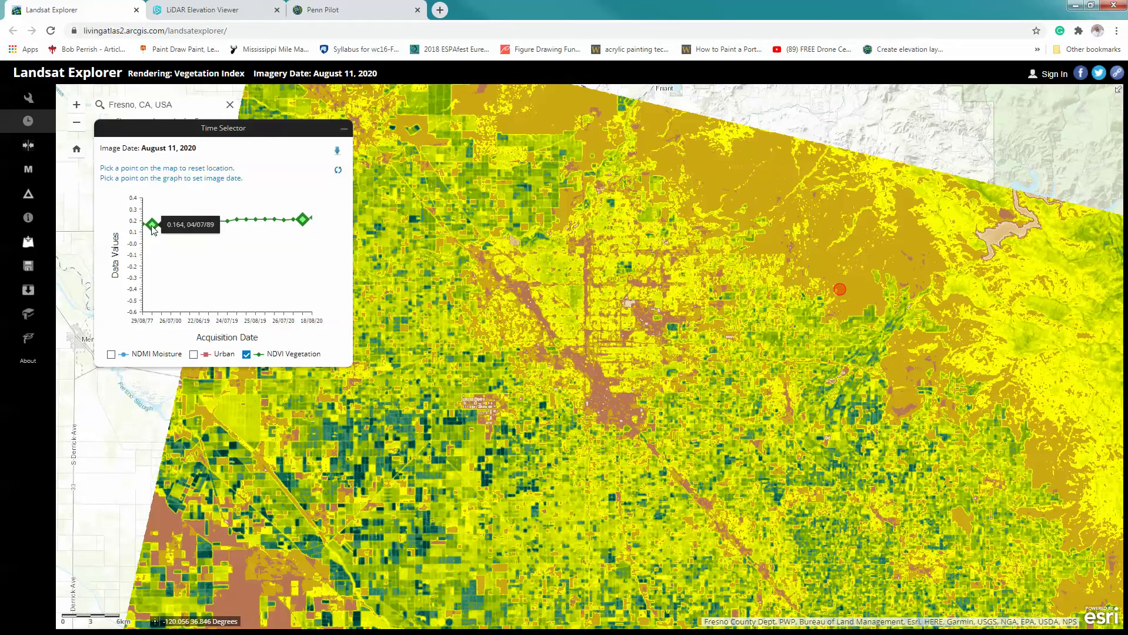
left_click(153, 229)
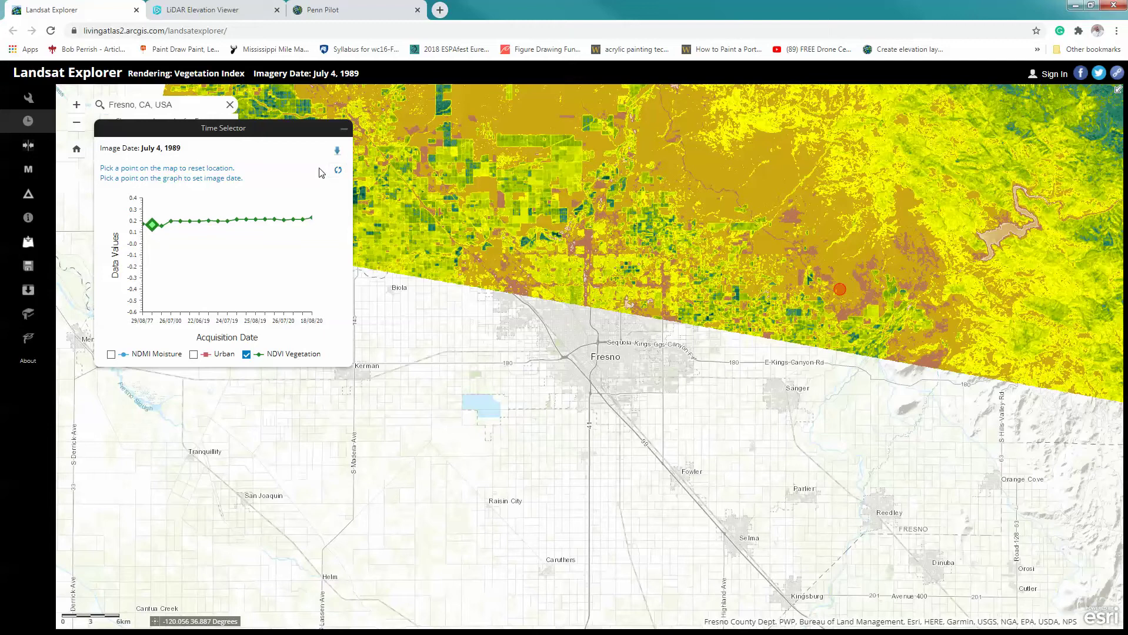
left_click(161, 226)
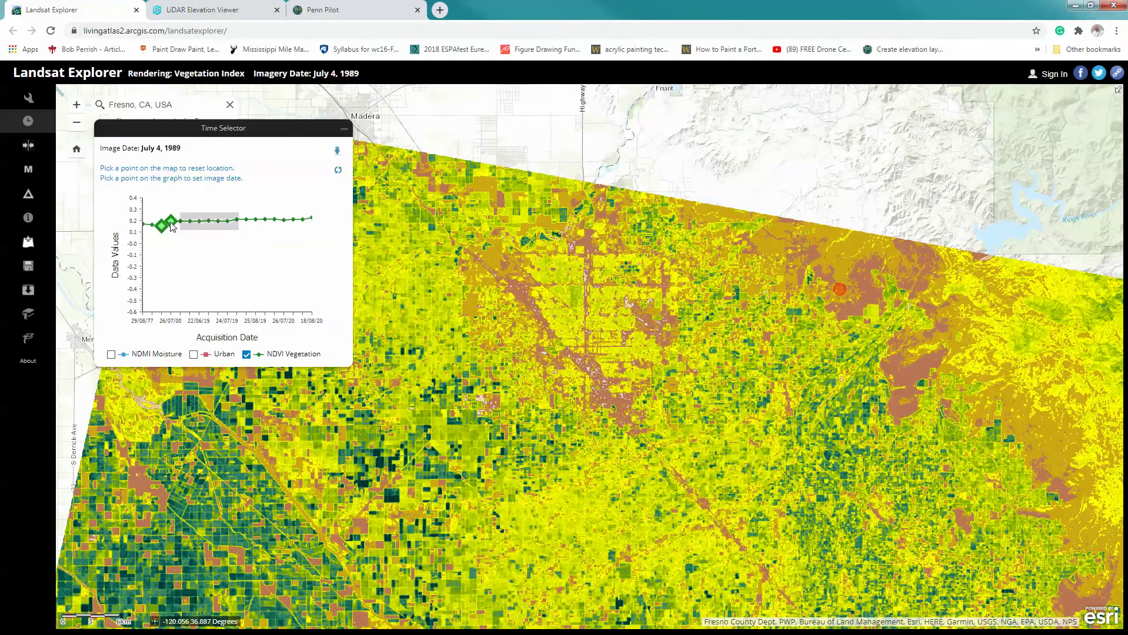
left_click(170, 222)
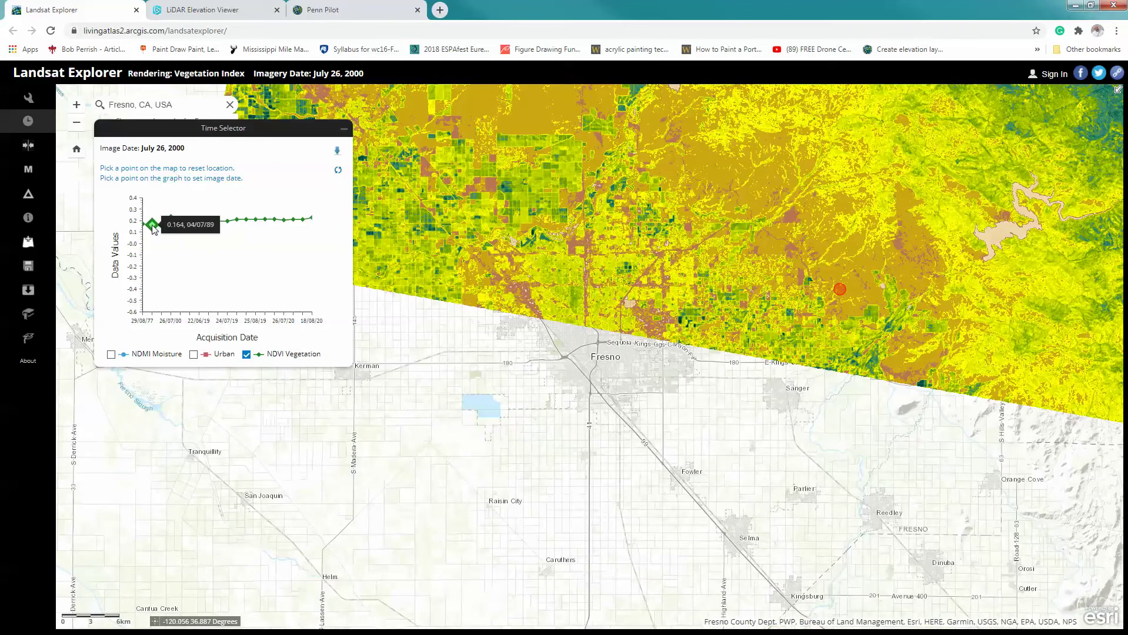
left_click(153, 226)
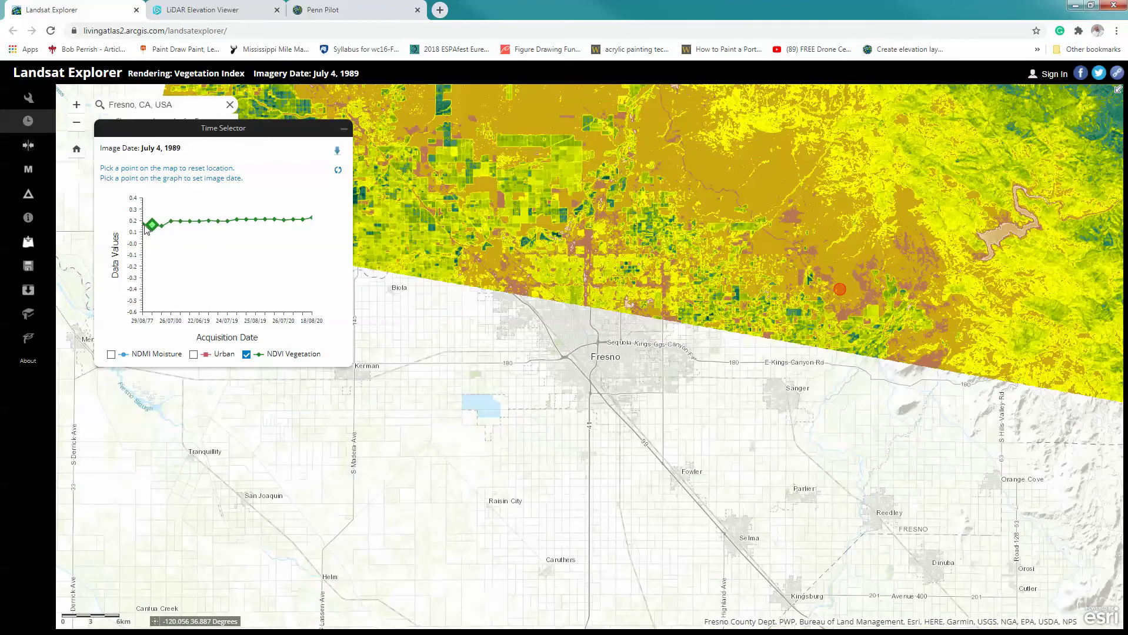
mouse_move(144, 227)
left_click(146, 229)
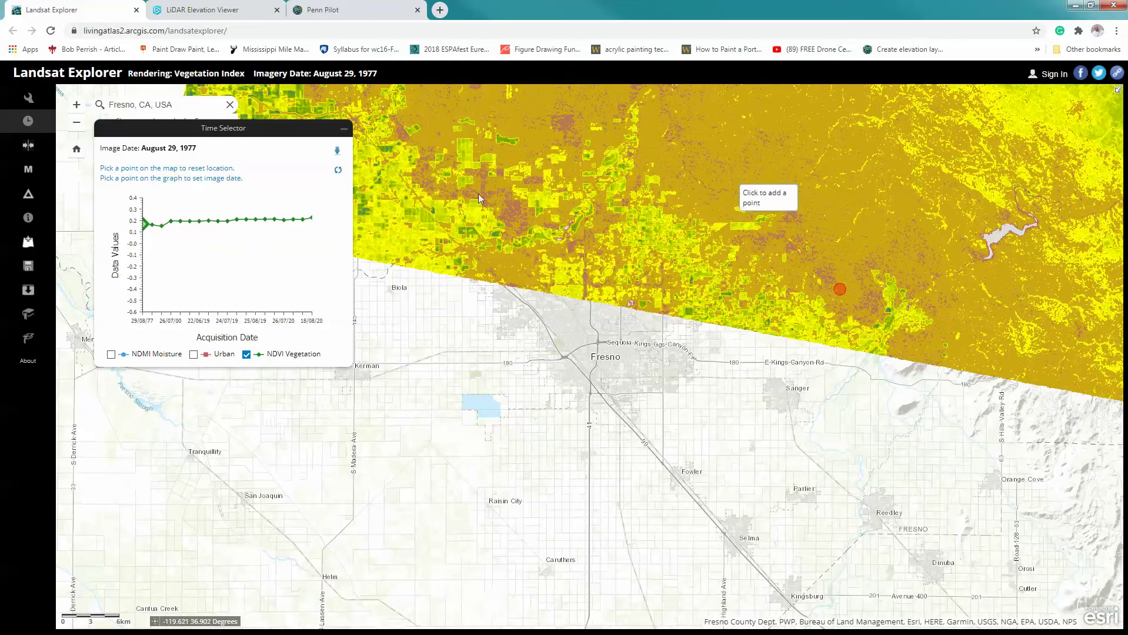
left_click(154, 228)
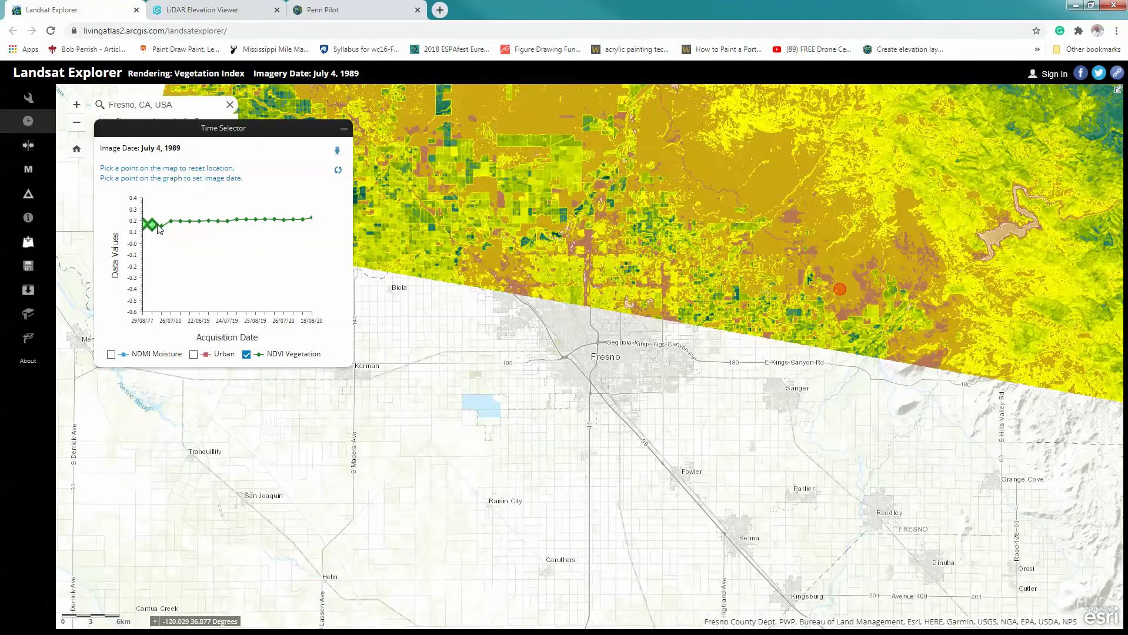
- Save July 4, 1989 as the secondary layer and set the image date to August 11, 2020
left_click(337, 153)
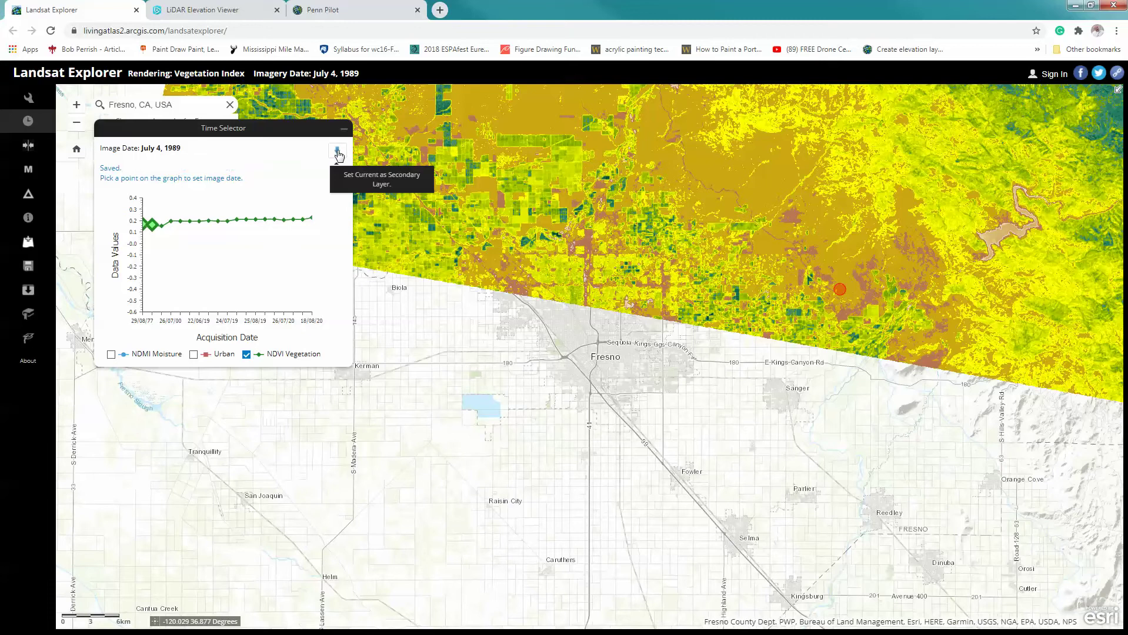
mouse_move(313, 222)
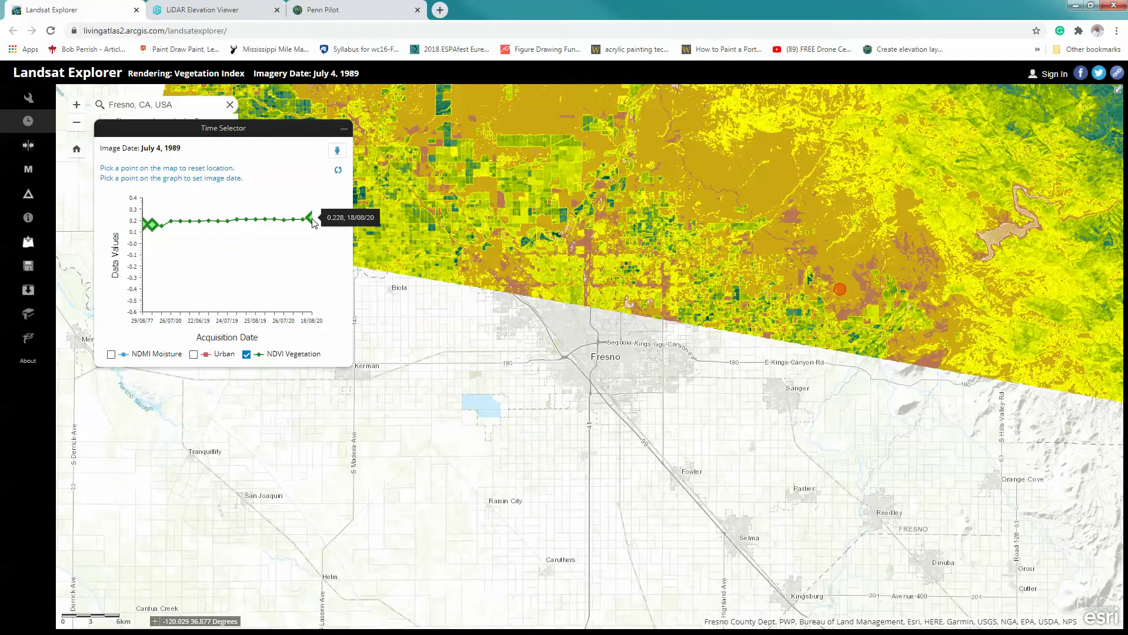
left_click(307, 221)
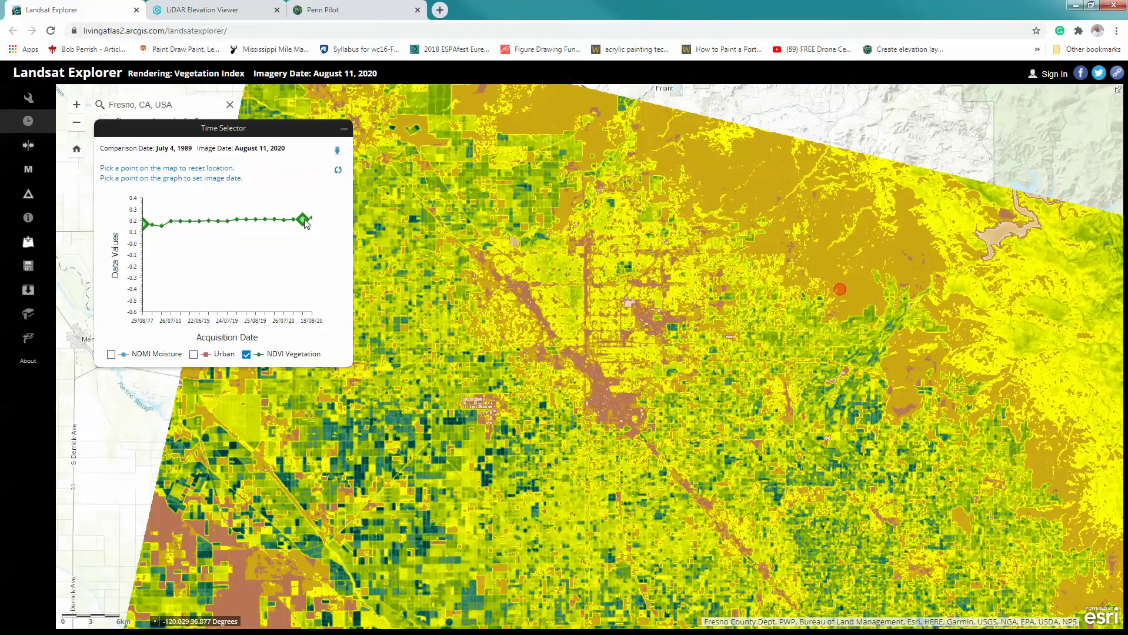
- Swipe-compare the 1989 and 2020 vegetation images across Millerton Lake north of Fresno
left_click(344, 132)
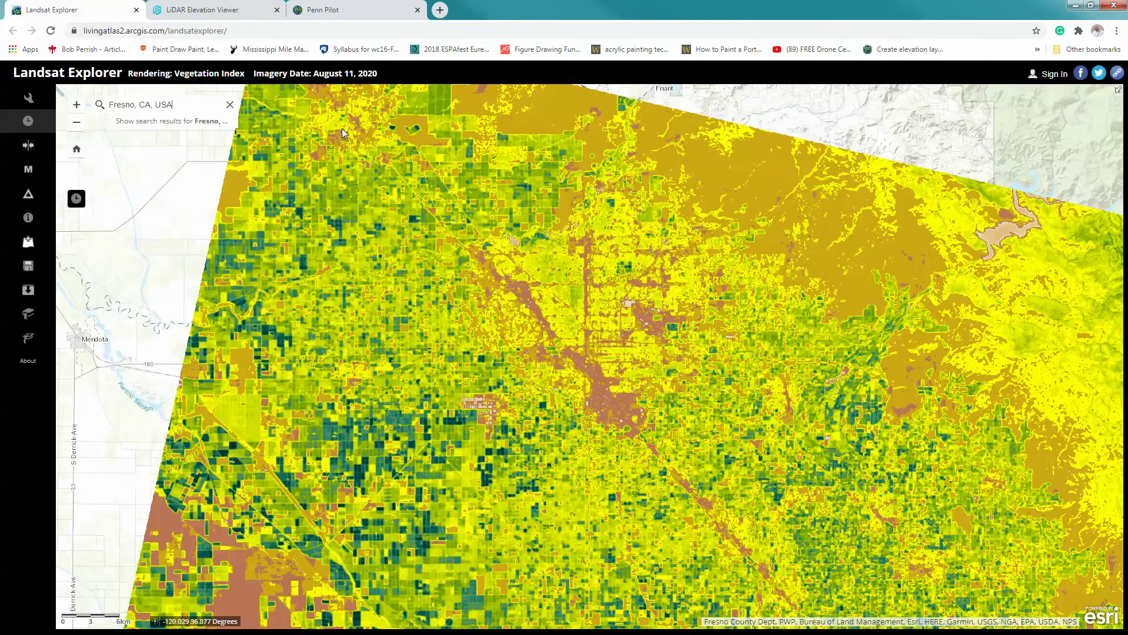
left_click(29, 147)
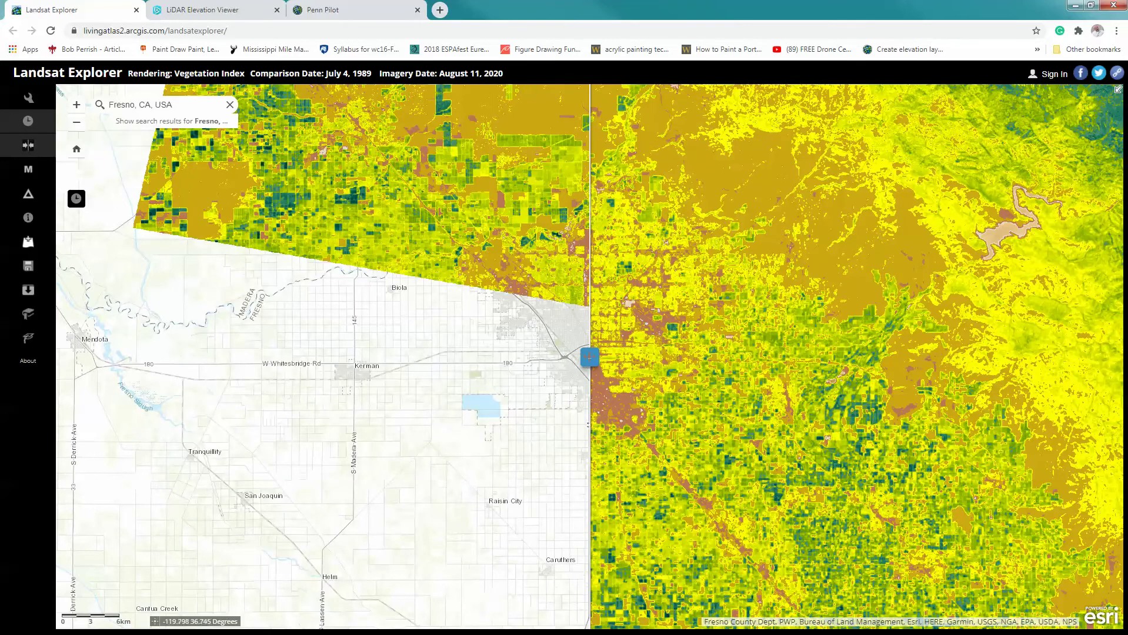
left_click_drag(590, 357, 713, 318)
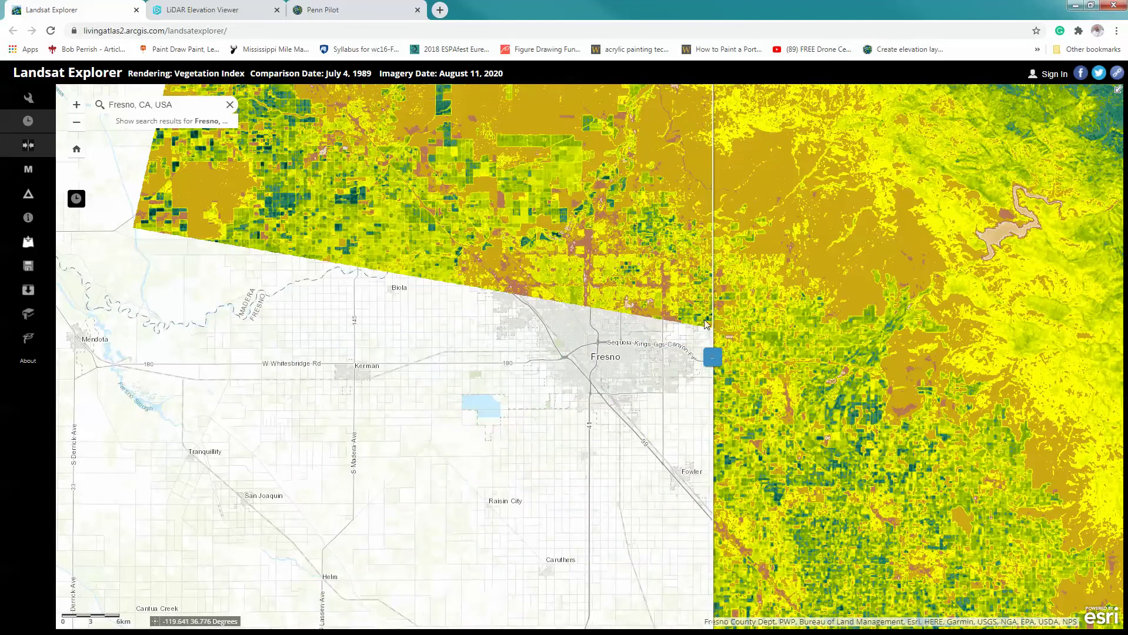
left_click_drag(578, 207, 566, 371)
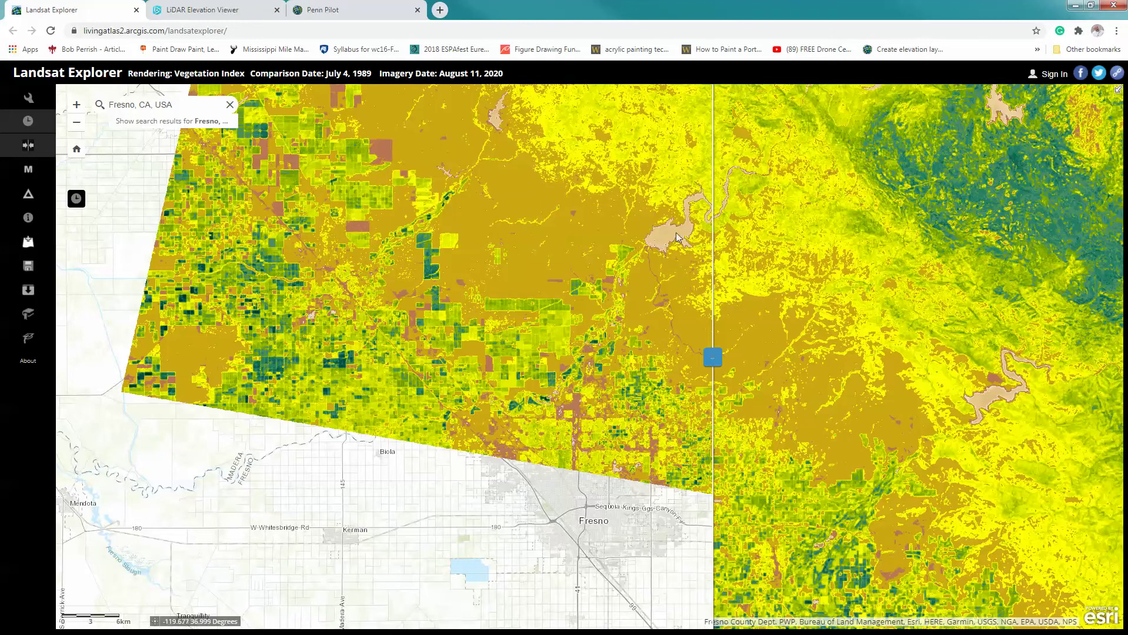
left_click_drag(712, 357, 611, 350)
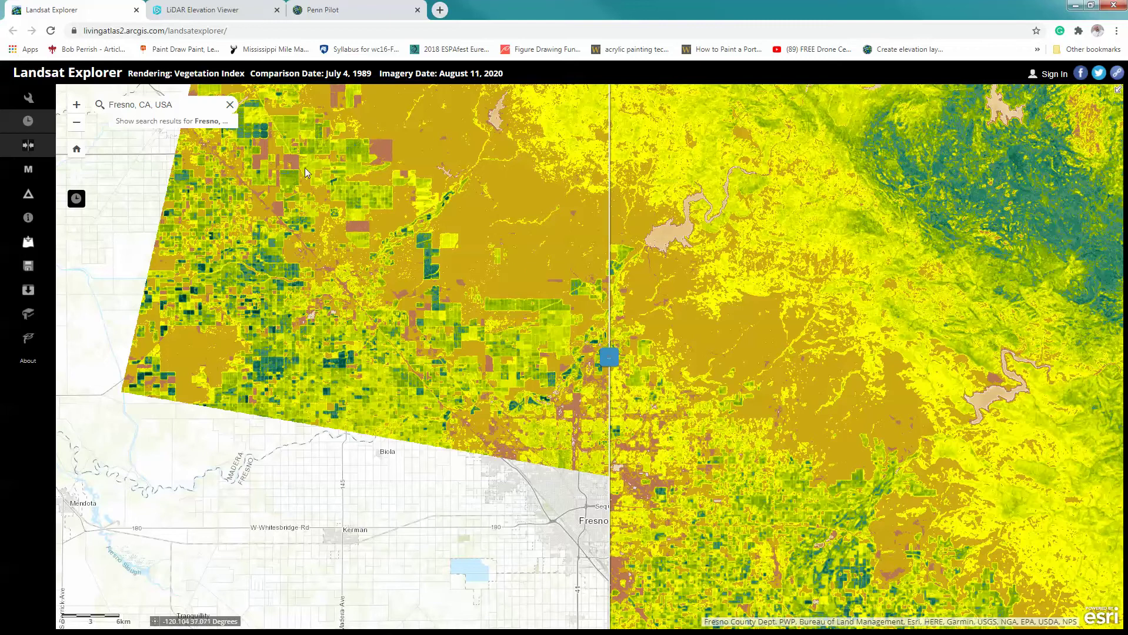
left_click(28, 100)
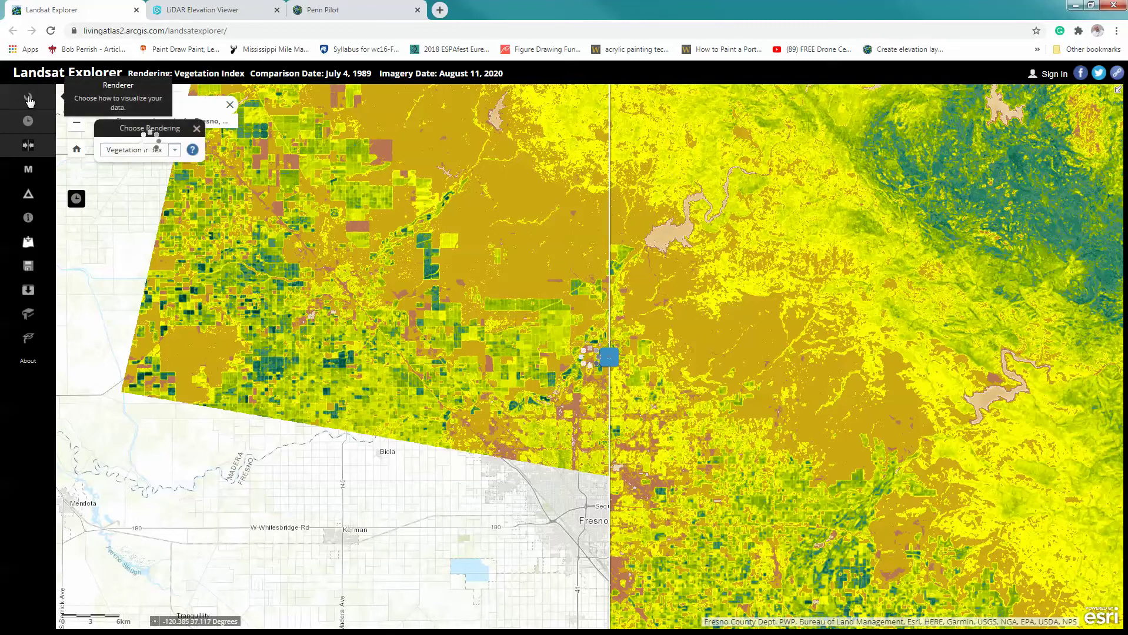
- Switch to Natural Color imagery and bring up the Time Selector at August 9, 2019
left_click(176, 151)
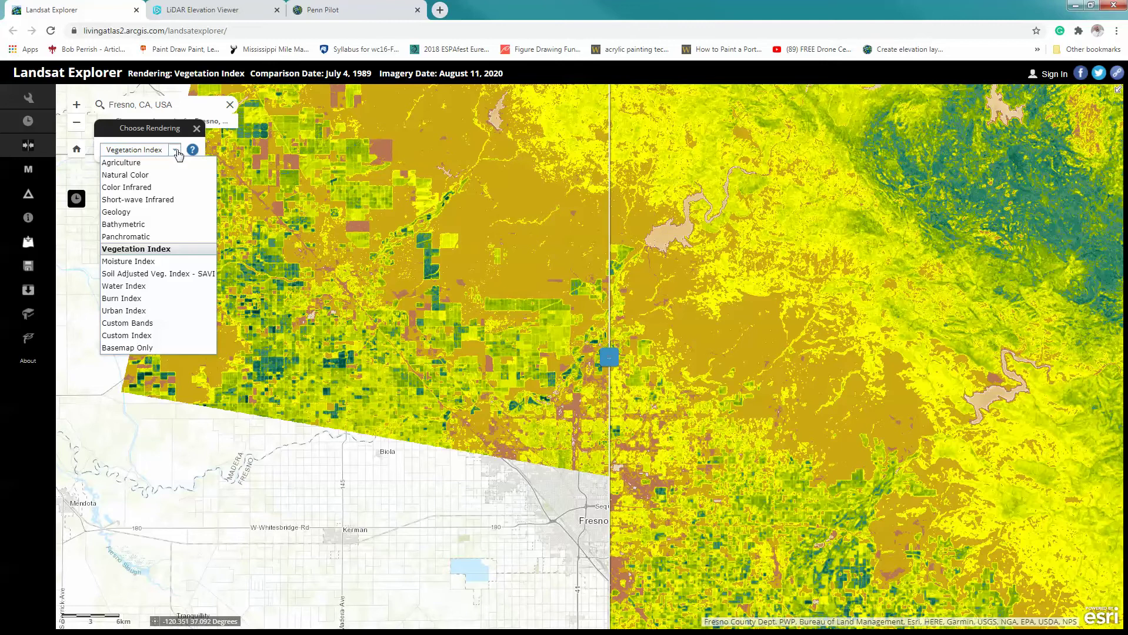
left_click(137, 175)
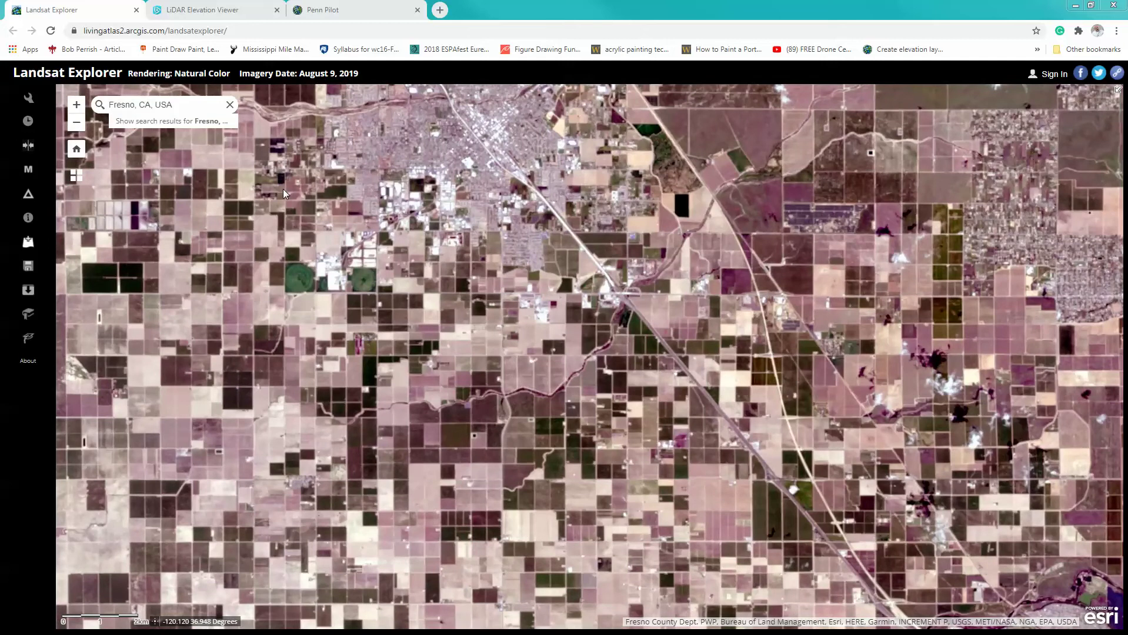
left_click(28, 122)
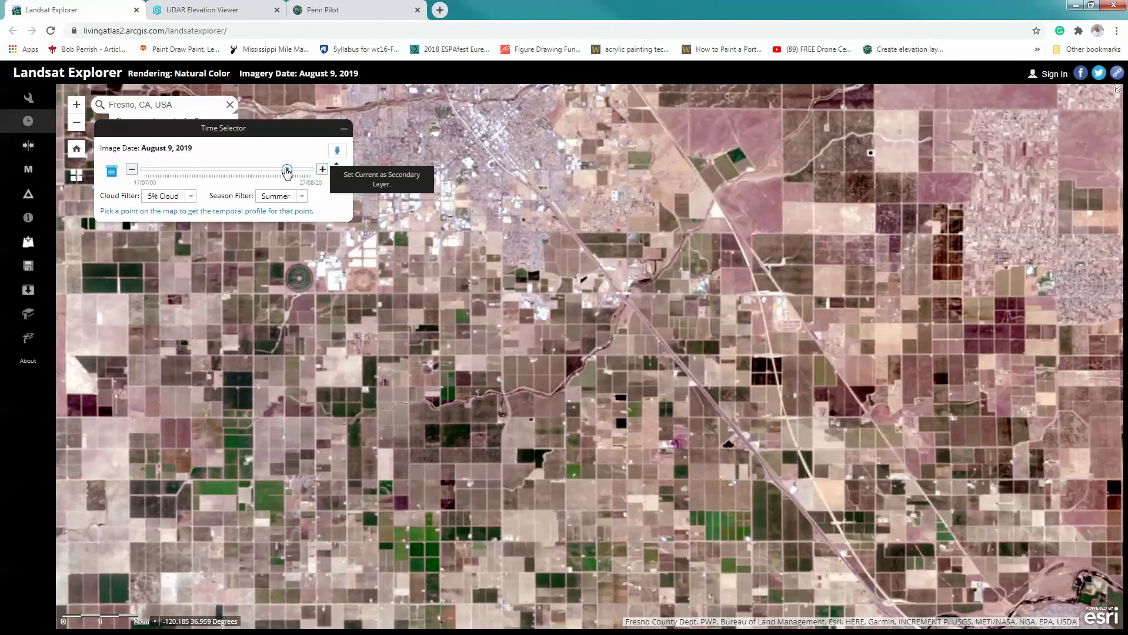
- Keep July 17, 2000 as secondary, set July 26, 2020 current, and swipe between them
left_click_drag(287, 171, 157, 179)
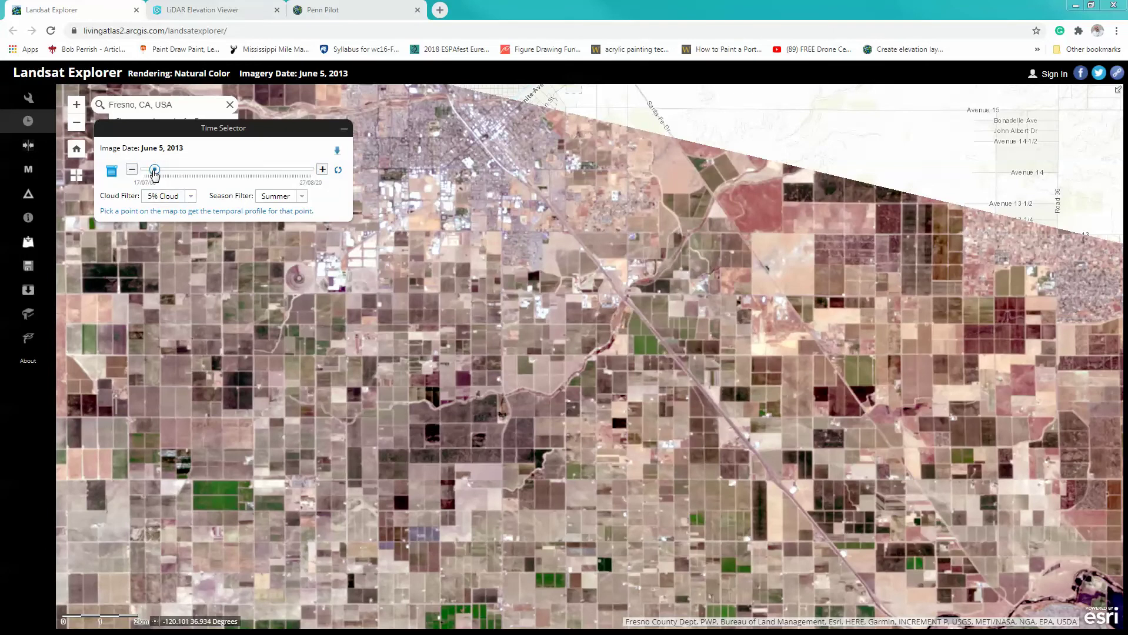
left_click_drag(155, 171, 145, 171)
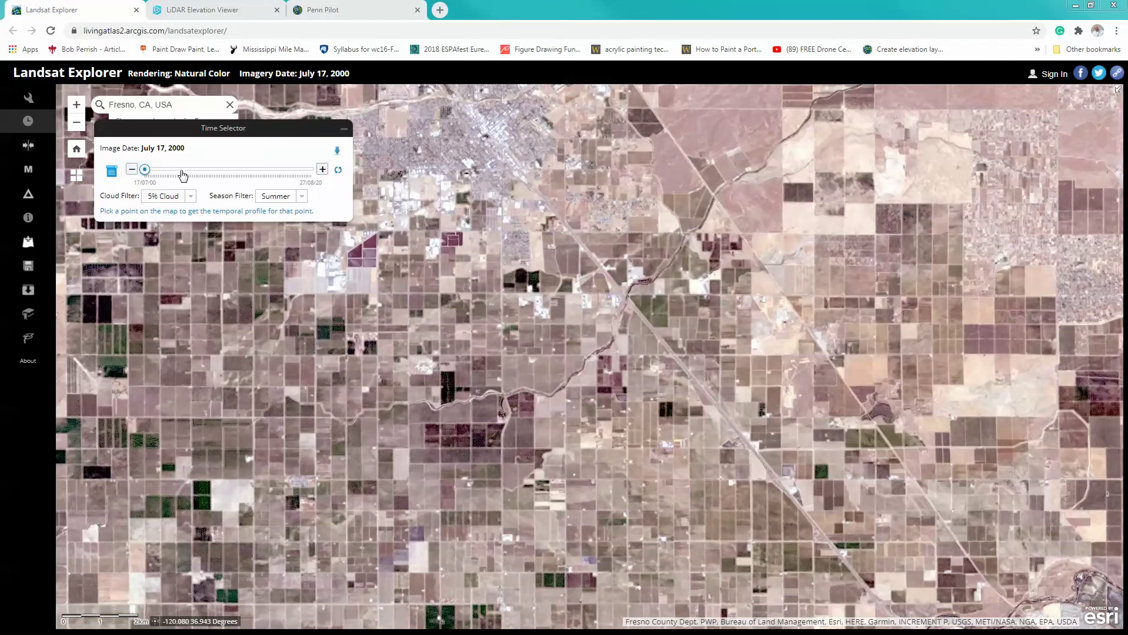
left_click(337, 153)
left_click_drag(145, 170, 303, 176)
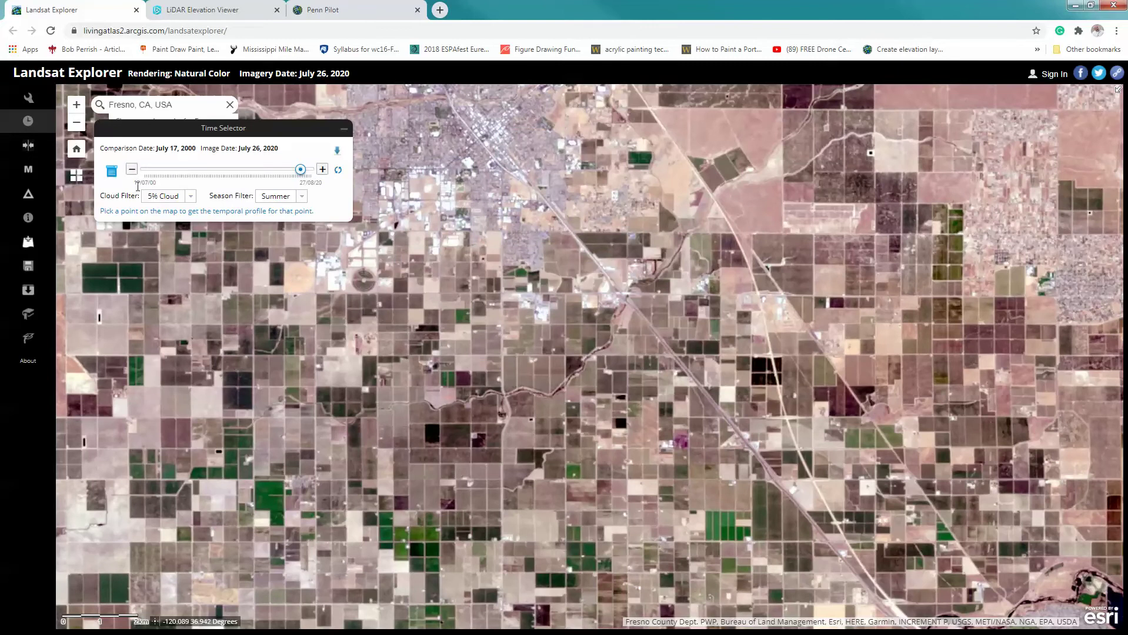
left_click(30, 151)
left_click(344, 132)
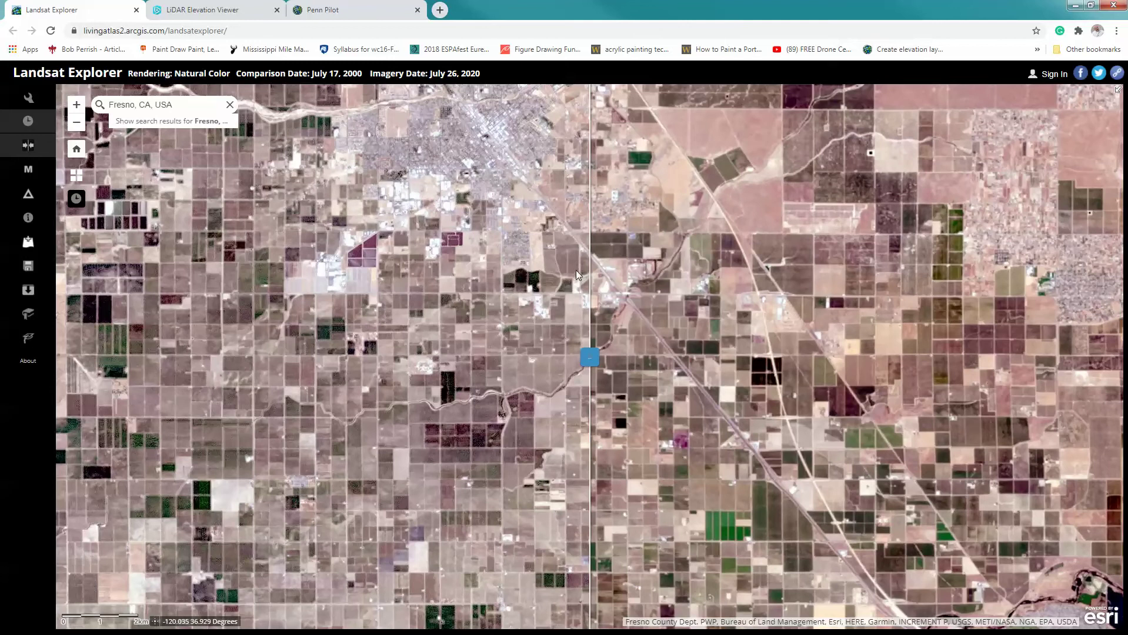
mouse_move(589, 356)
left_mouse_down()
mouse_move(788, 356)
mouse_move(565, 356)
mouse_move(1060, 357)
mouse_move(423, 356)
mouse_move(585, 357)
left_mouse_up()
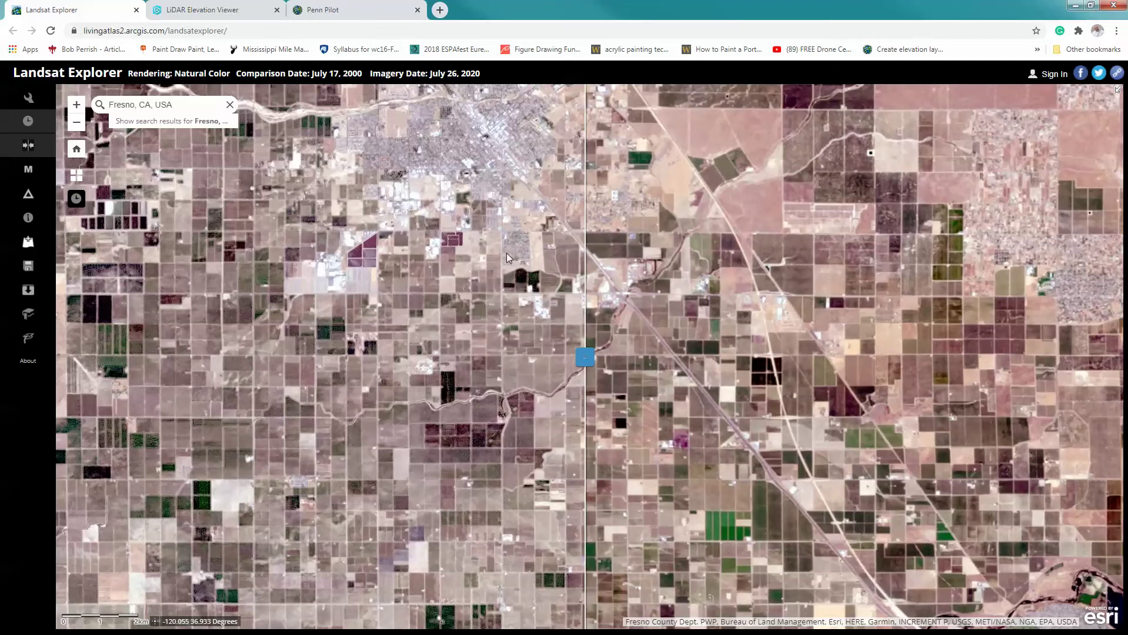
scroll(510, 252, "up", 2)
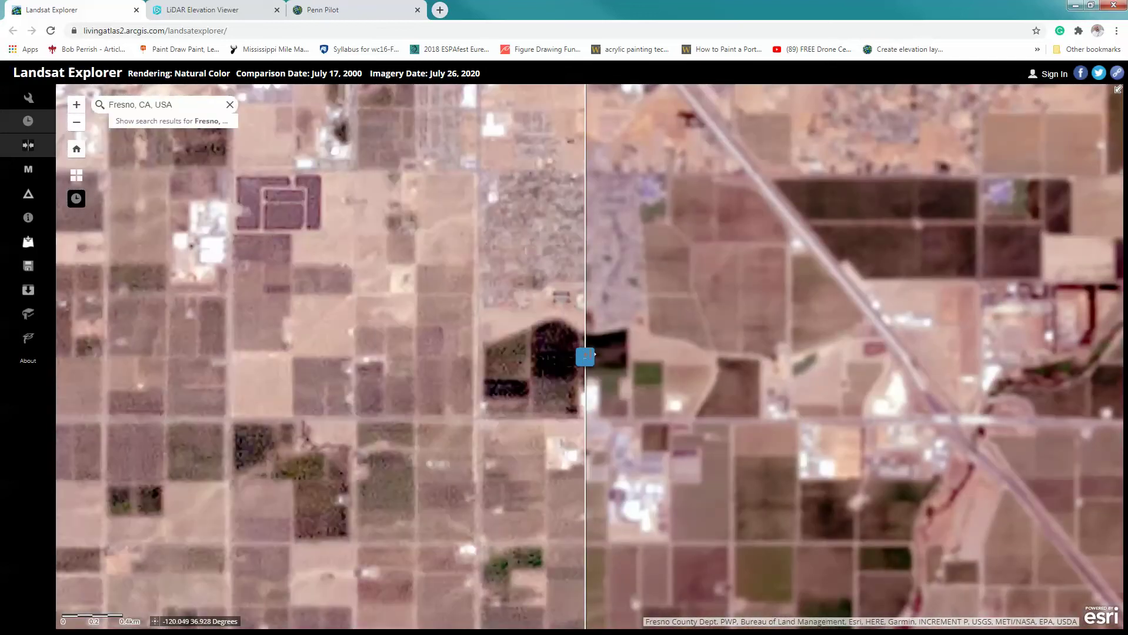
left_click_drag(585, 357, 617, 358)
scroll(528, 402, "down", 2)
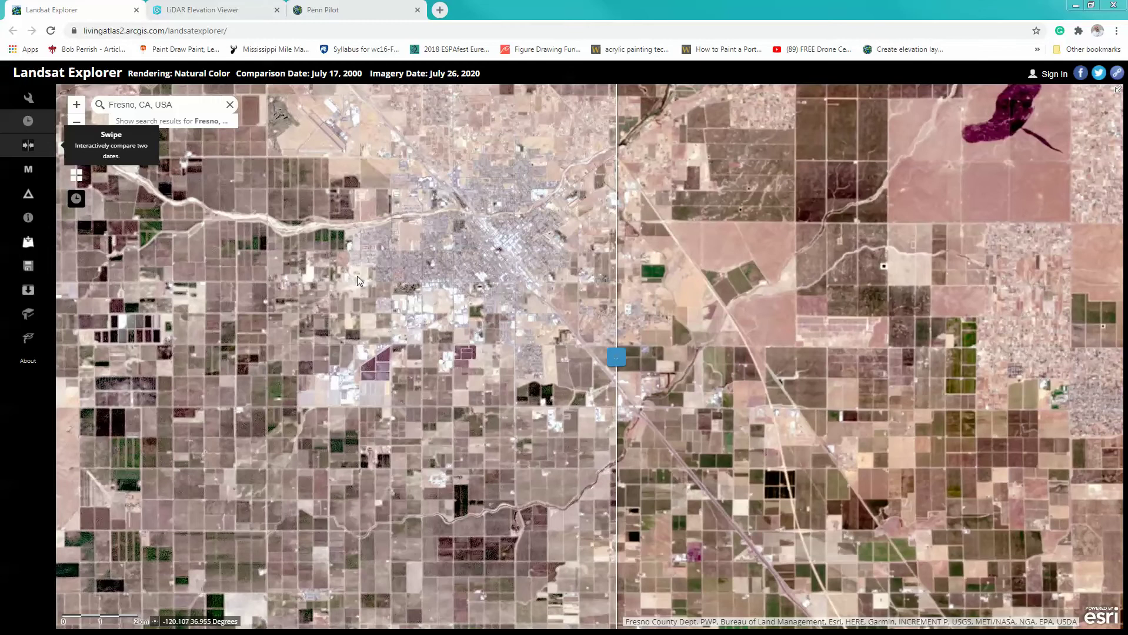
- Turn off Swipe and render the July 26, 2020 Fresno imagery as Vegetation Index
left_click(28, 147)
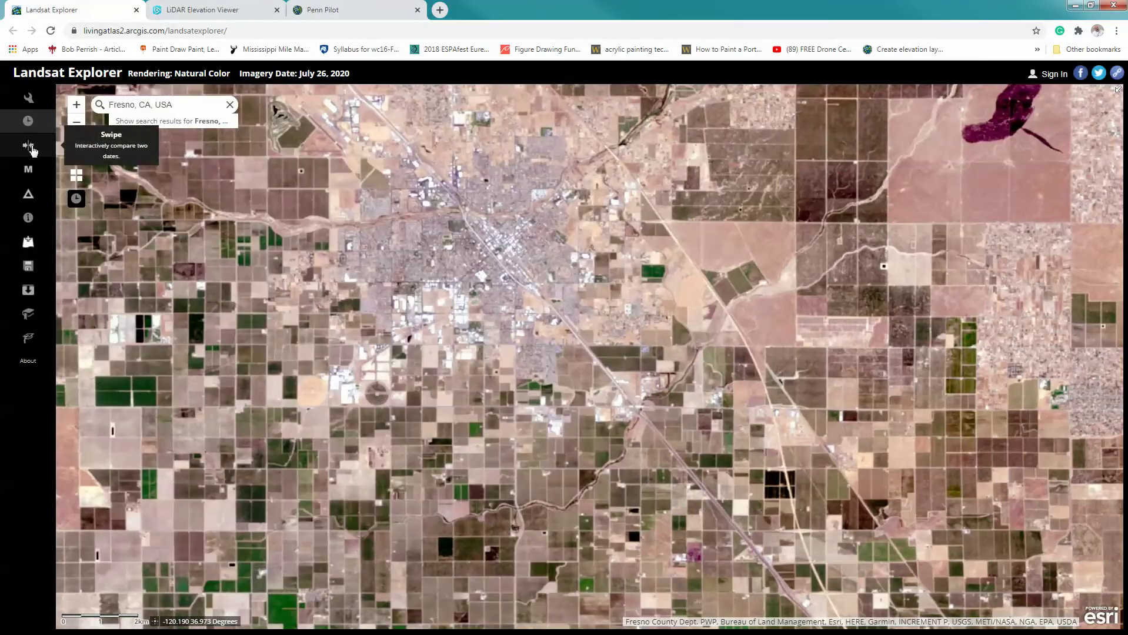
left_click(33, 128)
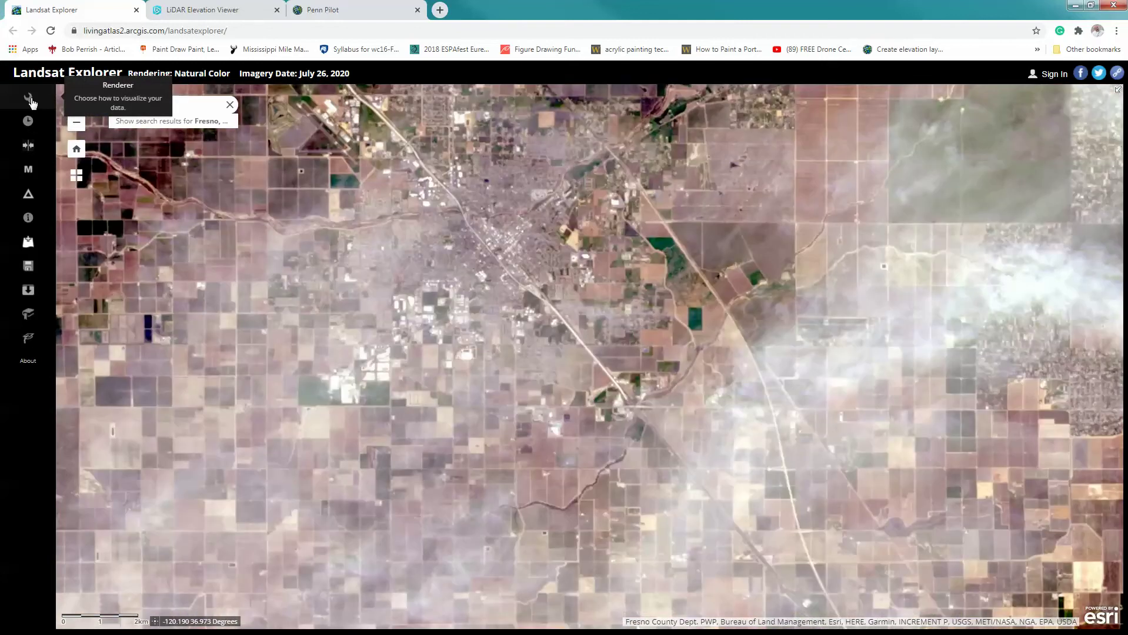
left_click(30, 99)
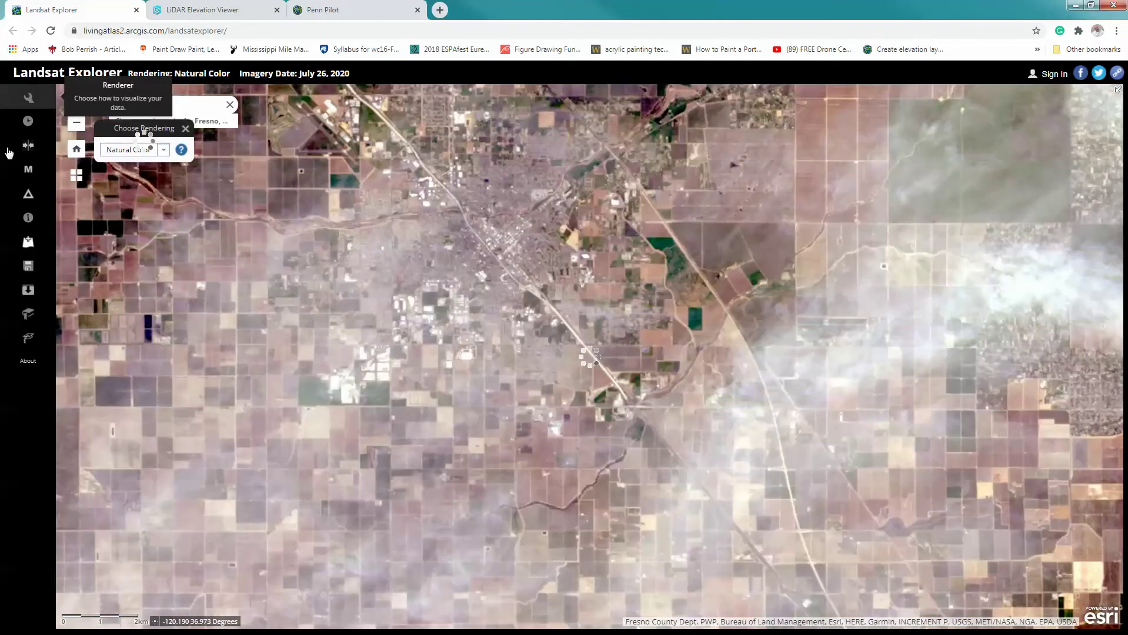
left_click(161, 151)
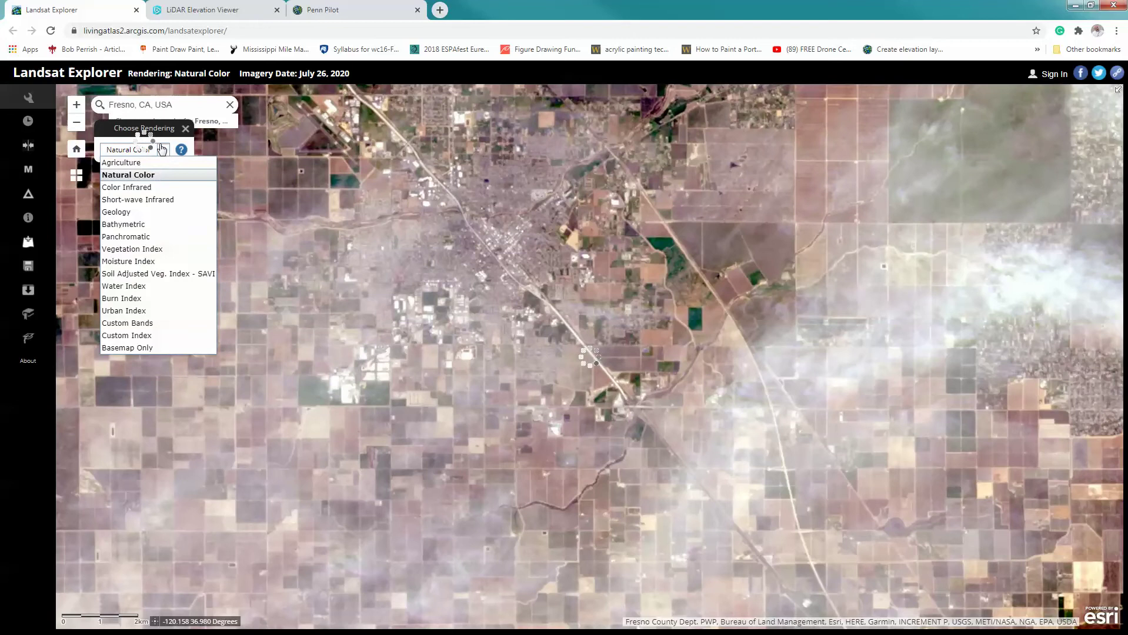
left_click(160, 248)
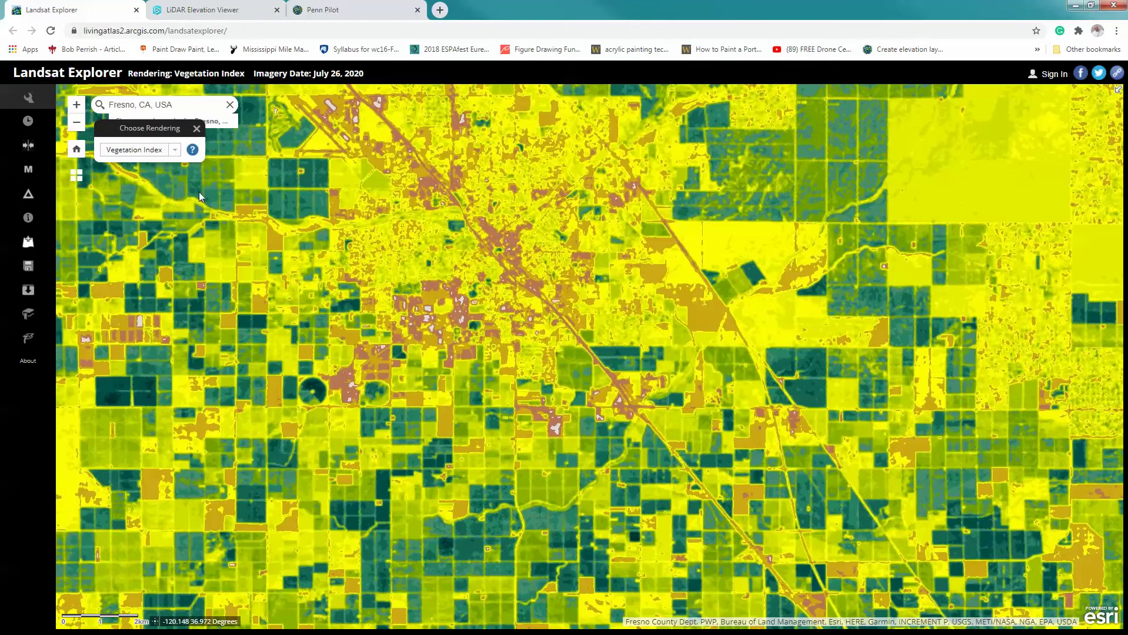
- Chart a highway-side point's spectral profile against the Concrete and Lush Grass curves, then close the panel
left_click(30, 219)
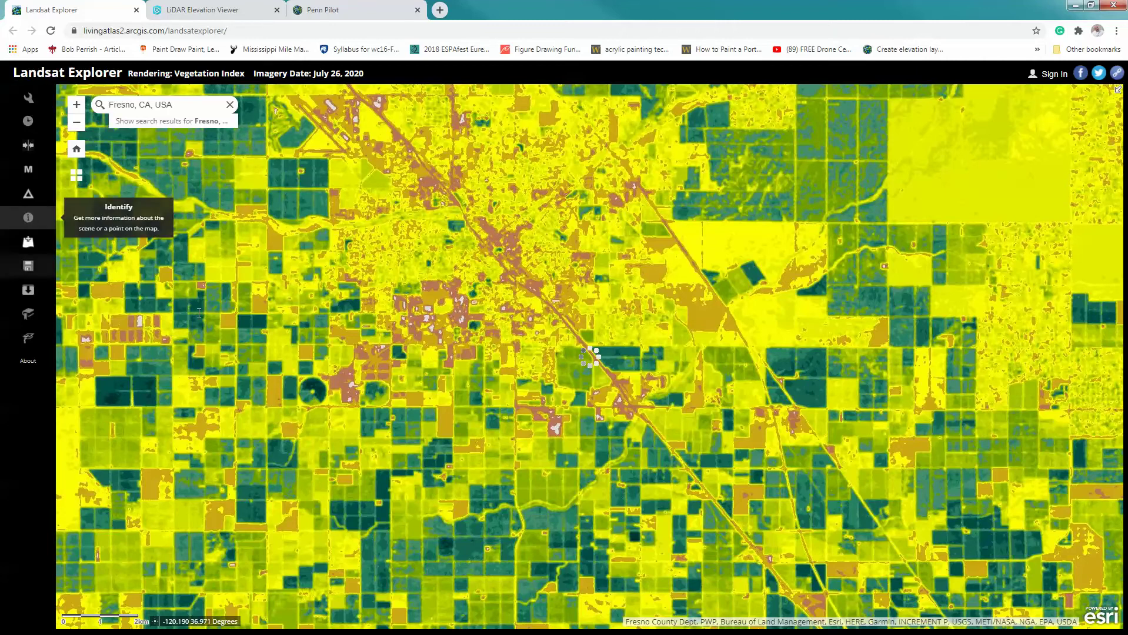
left_click(612, 379)
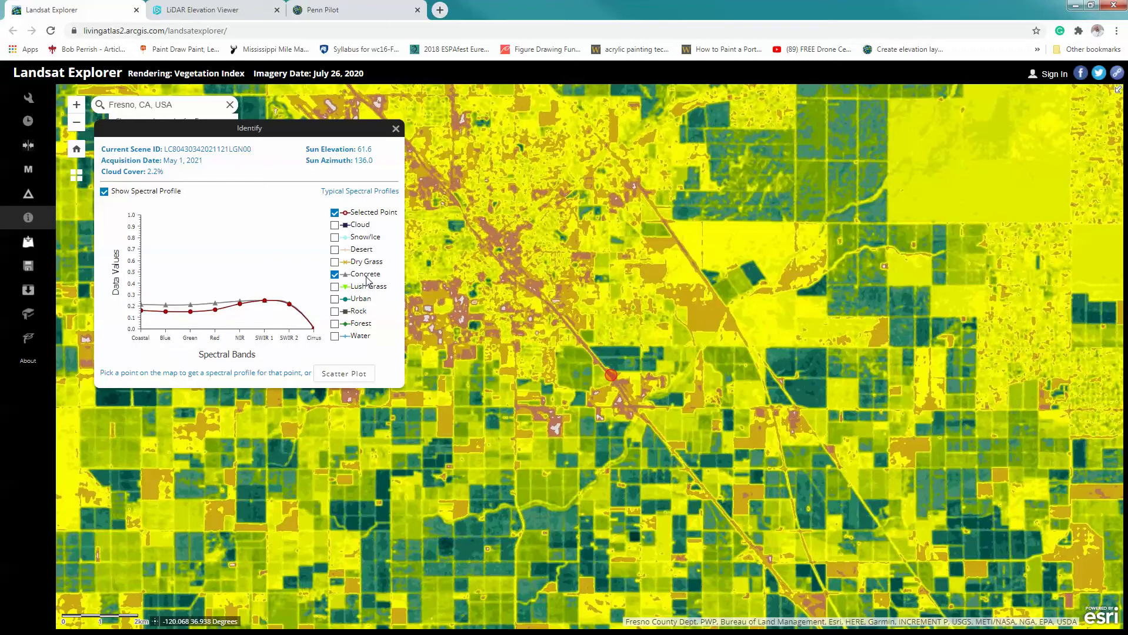
left_click(334, 288)
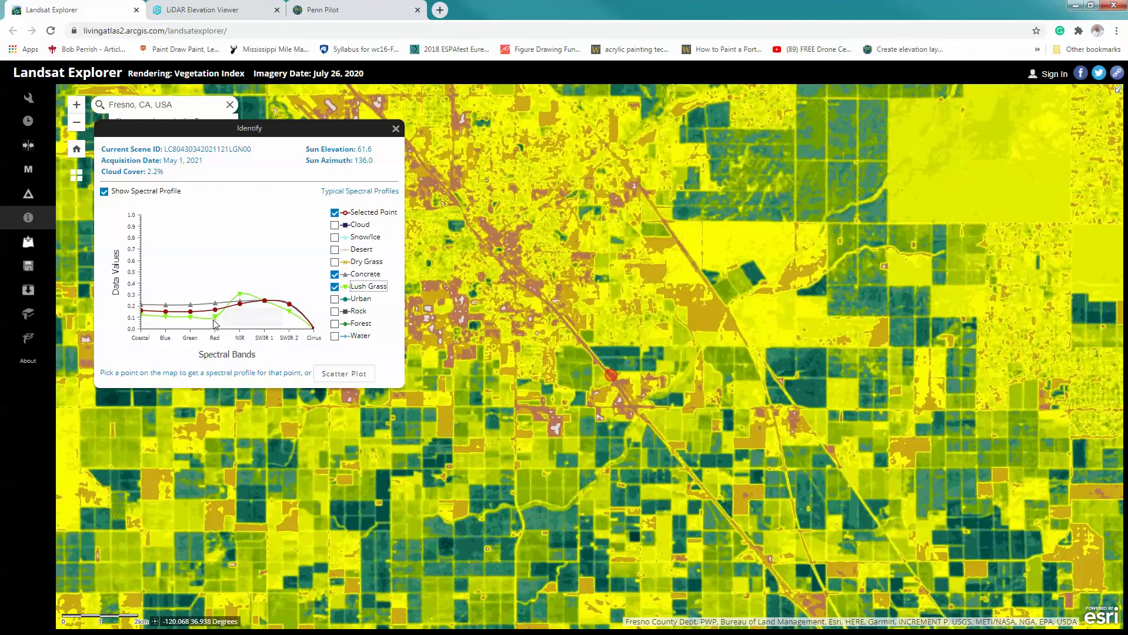
mouse_move(240, 295)
left_click(396, 129)
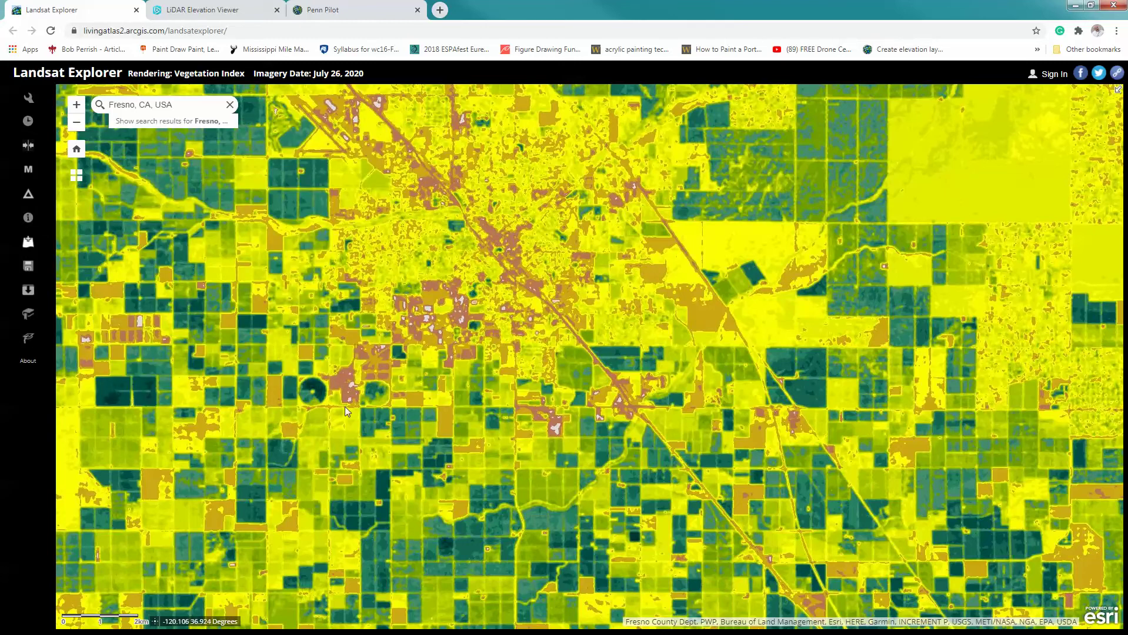
- Change the Fresno imagery rendering from Vegetation Index to Natural Color
left_click(26, 99)
left_click(175, 149)
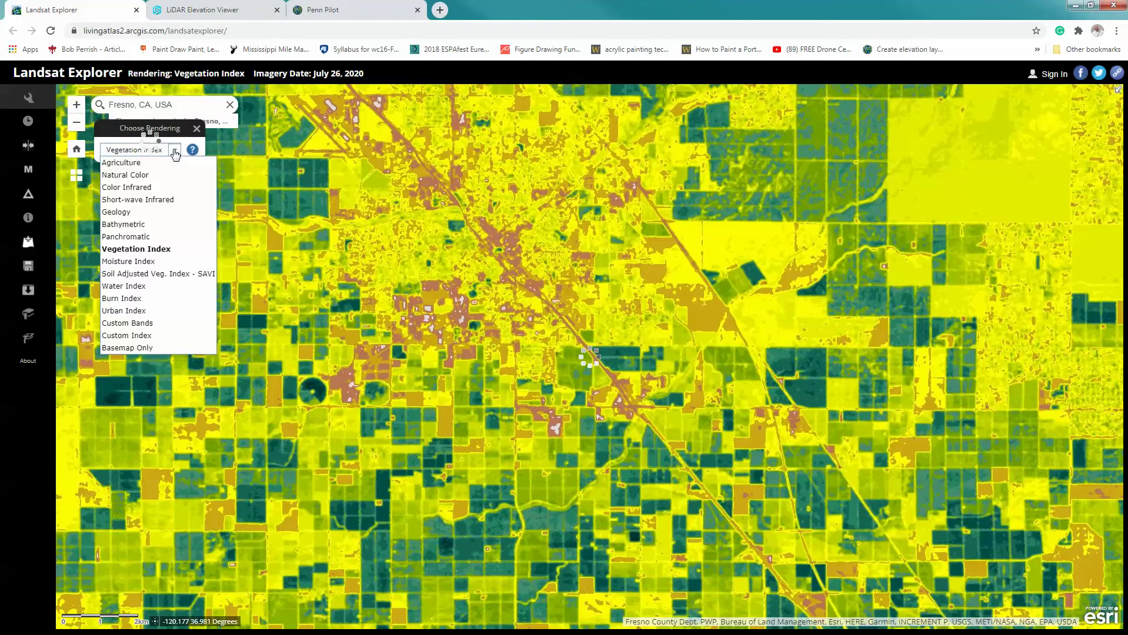
left_click(130, 176)
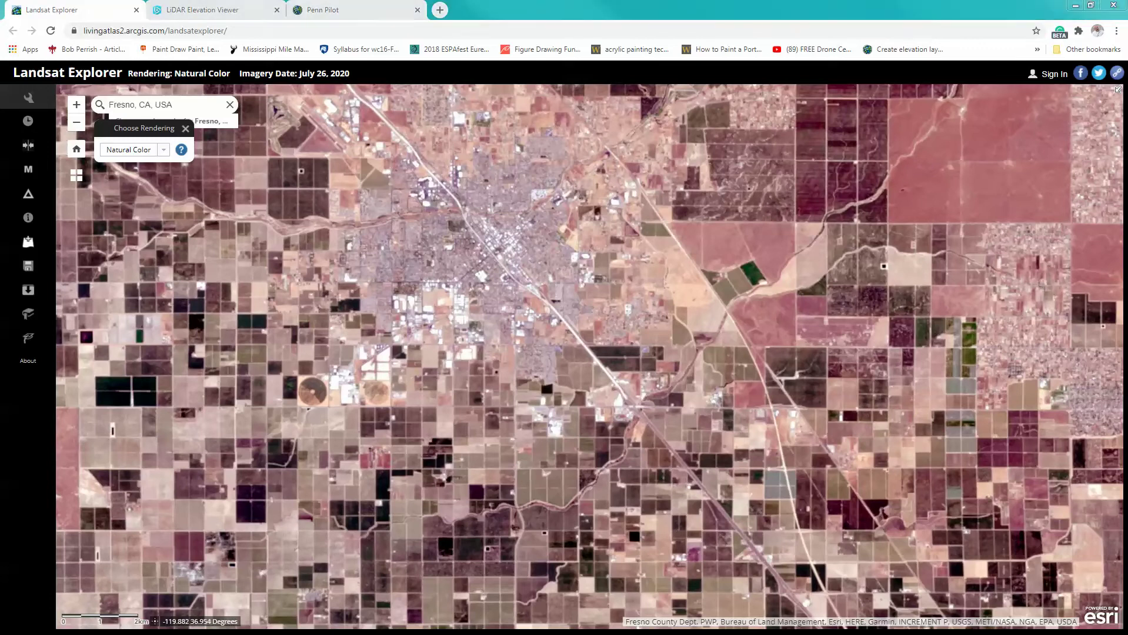
- Return to the LiDAR Elevation Viewer and list the Fairfax County map's layers
left_click(174, 12)
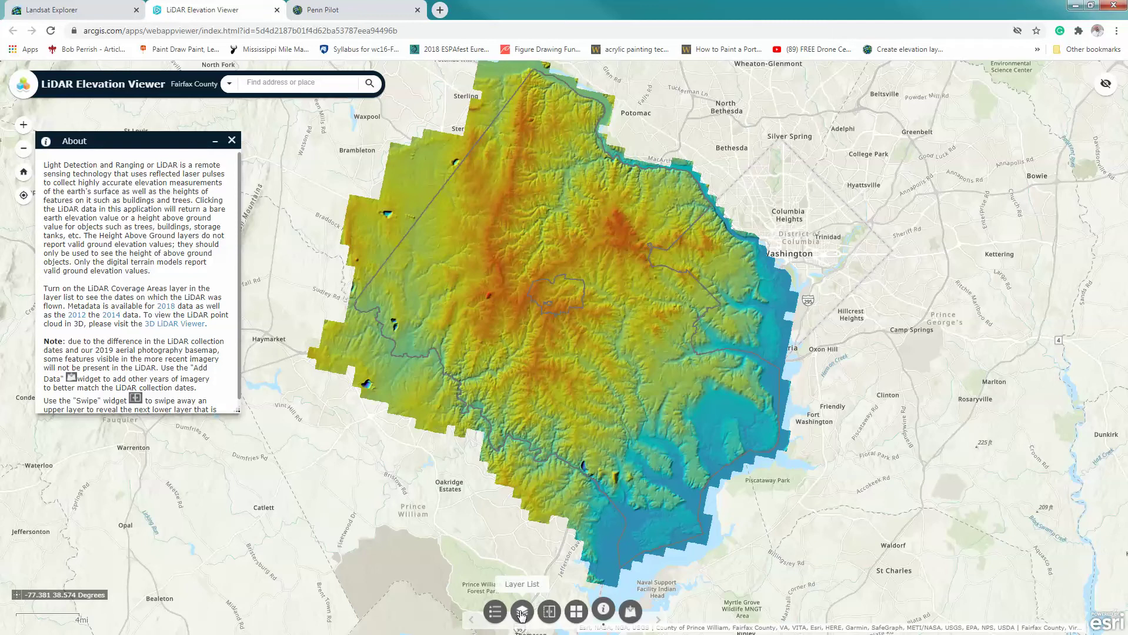
left_click(521, 613)
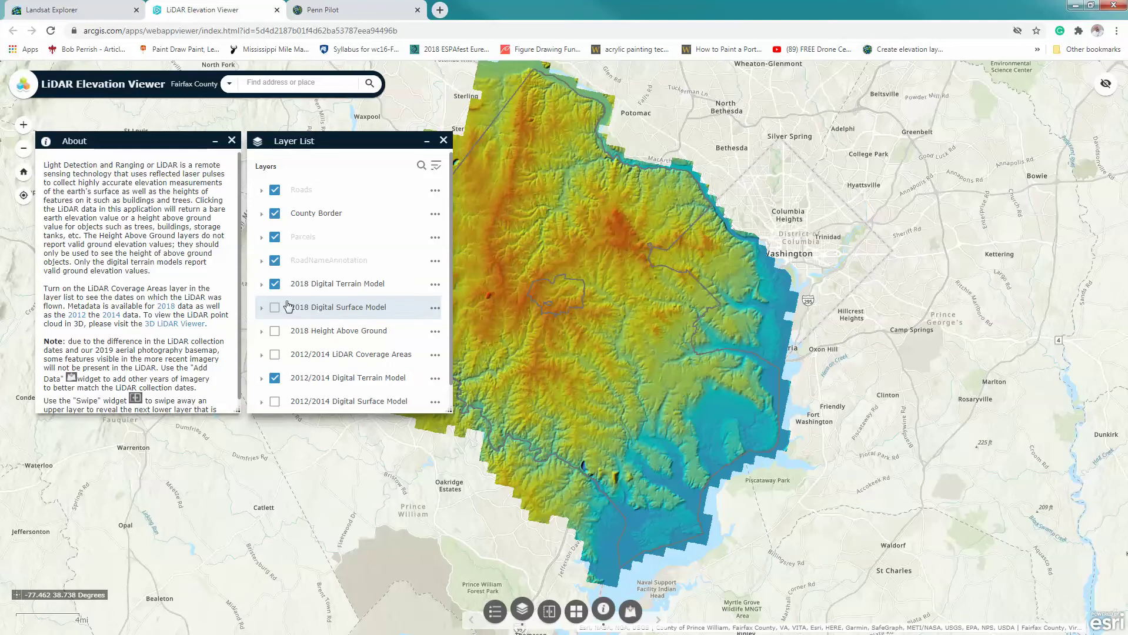
- Swap the 2018 Digital Terrain Model for the 2018 Digital Surface Model, zoomed in on the neighbourhood
scroll(577, 412, "up", 4)
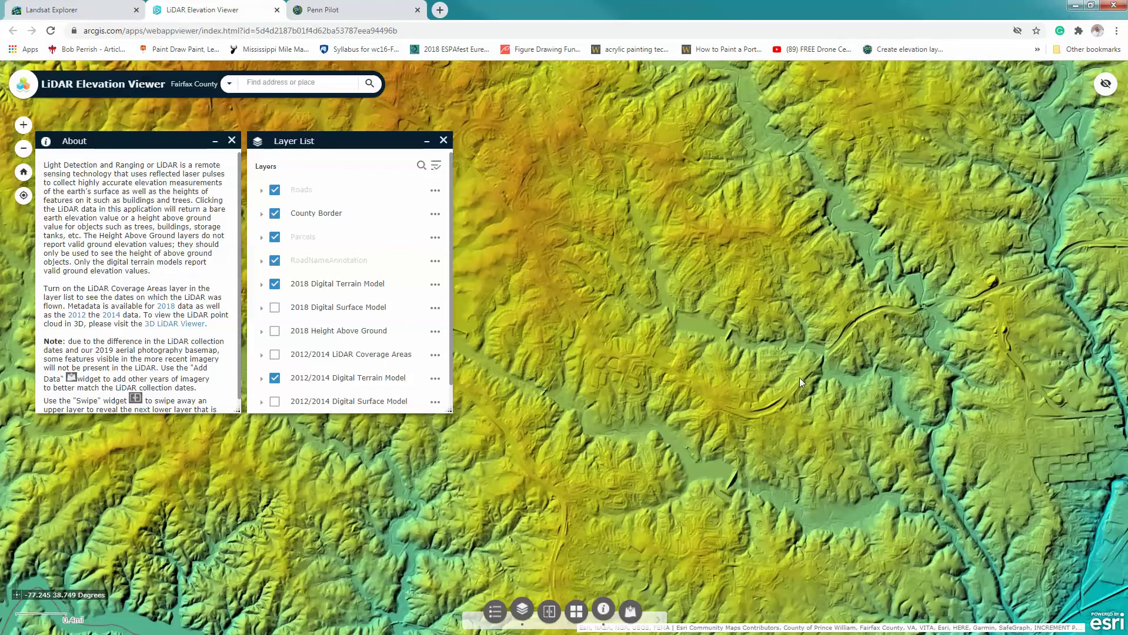
left_click(275, 285)
left_click(275, 308)
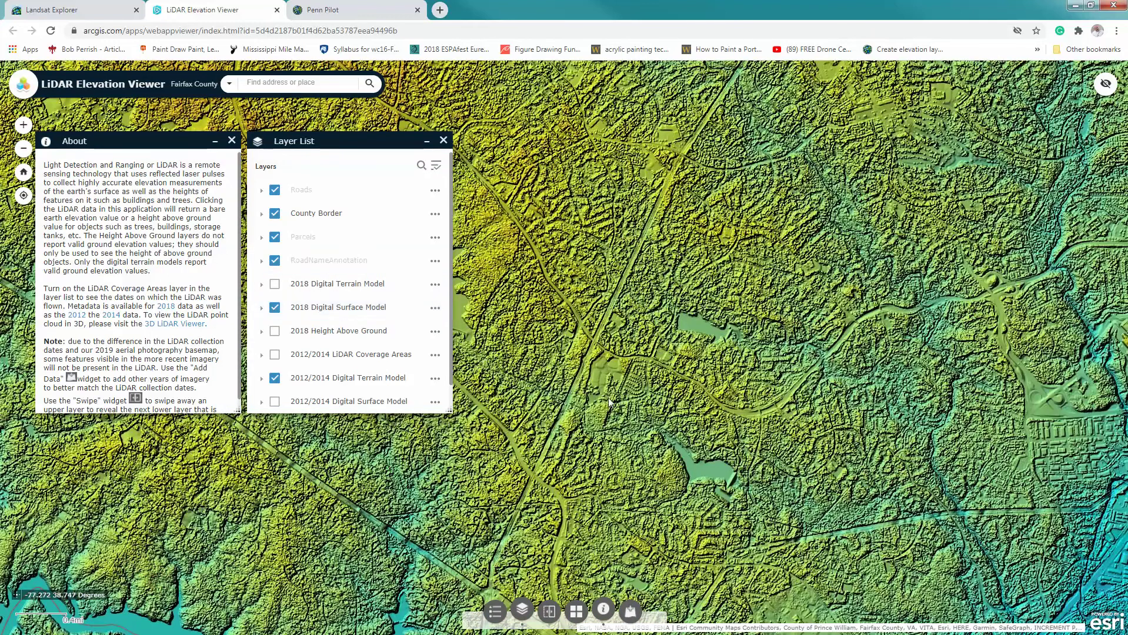
scroll(658, 402, "up", 3)
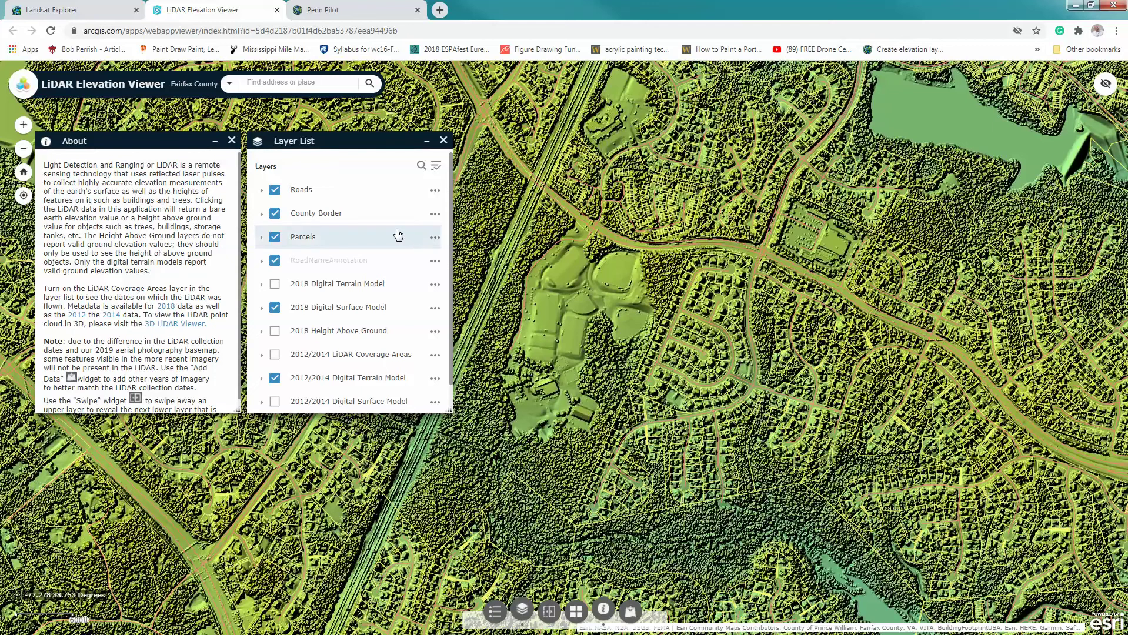
- Enable pop-ups on the 2018 Digital Surface Model and move it above the terrain model
left_click(435, 311)
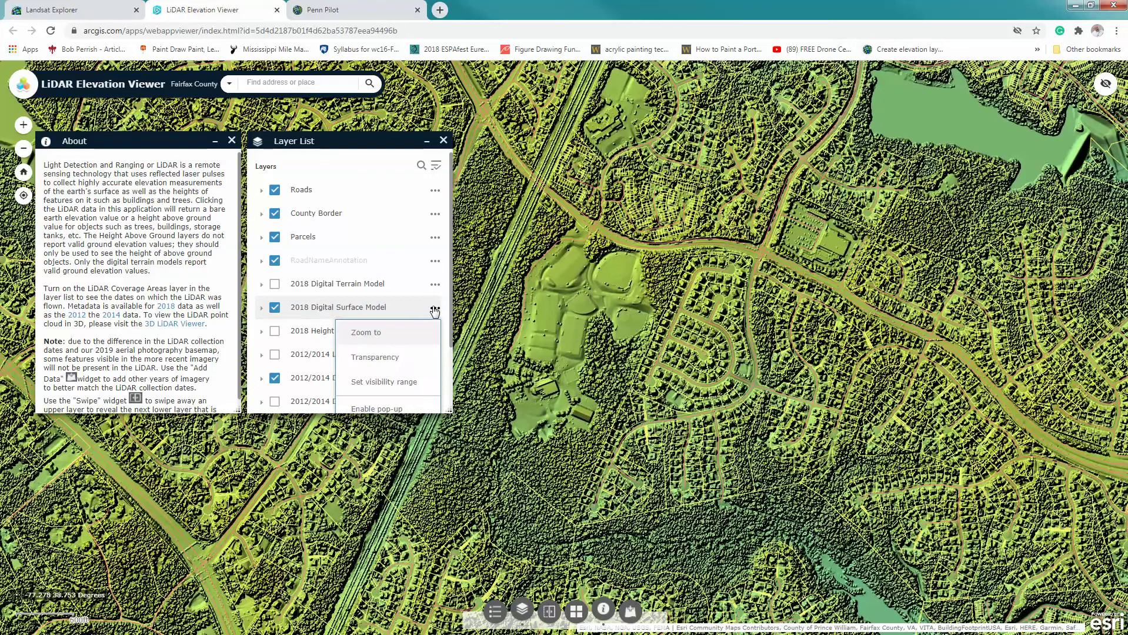
left_click_drag(452, 327, 451, 382)
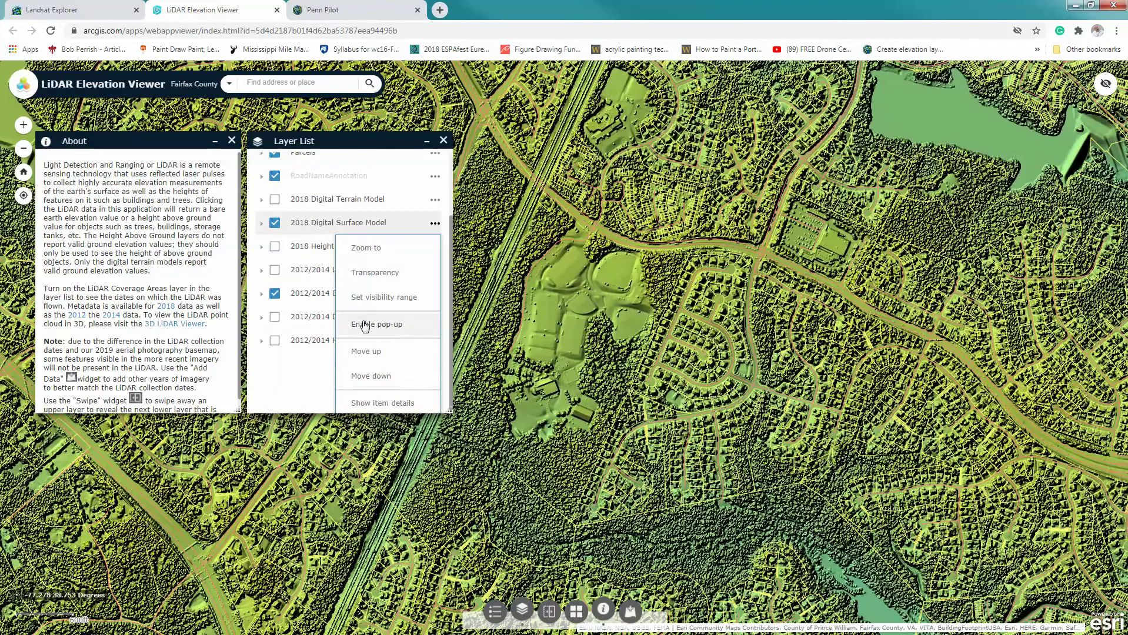
left_click(364, 325)
left_click(434, 282)
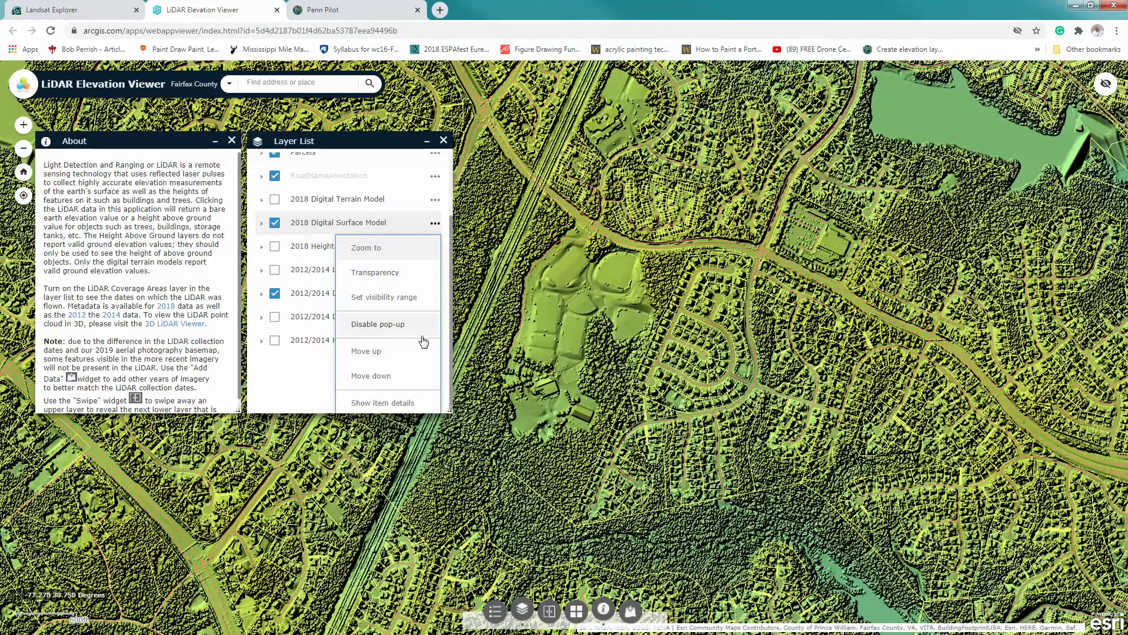
left_click(368, 353)
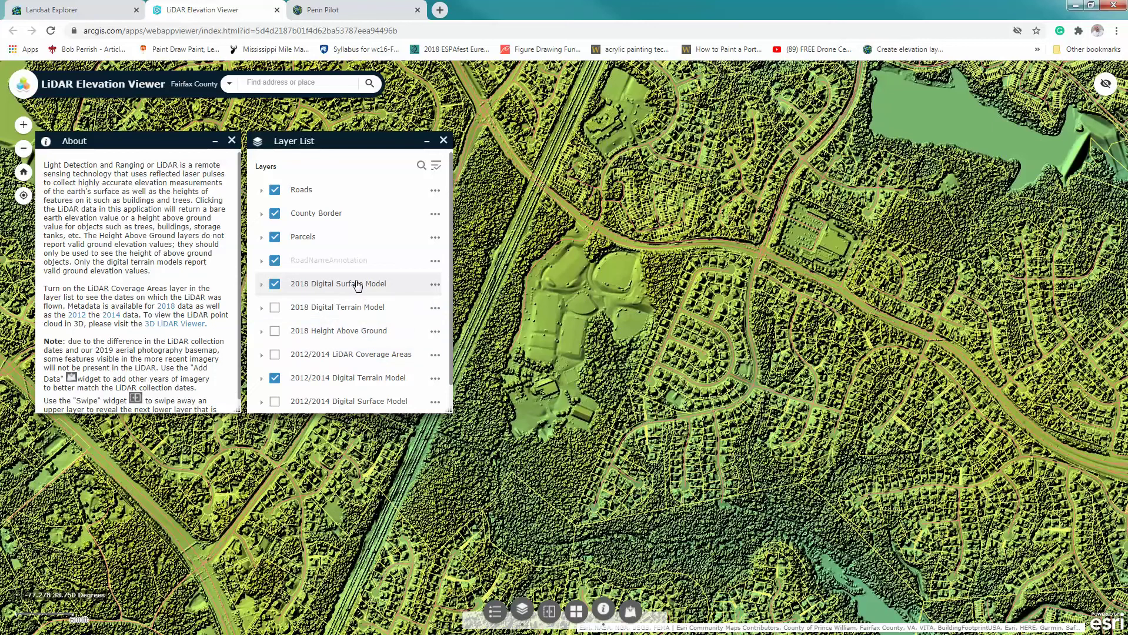
- Toggle the 2018 surface model on and off over the 2018 terrain model to compare them
left_click(275, 284)
left_click(275, 308)
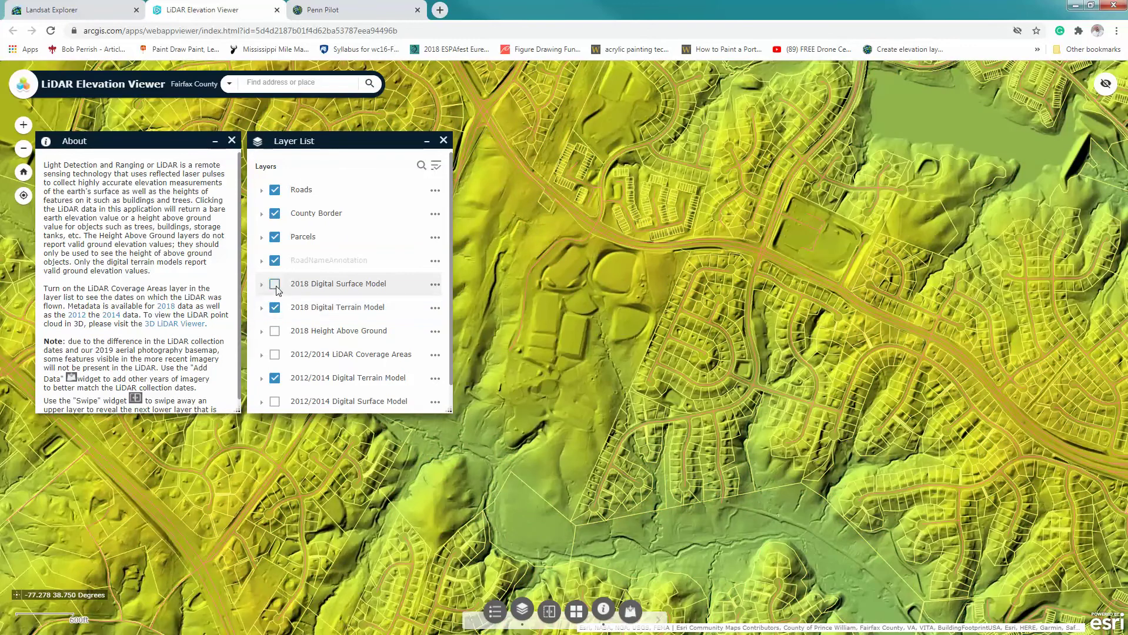
left_click(275, 284)
left_click(275, 285)
left_click(274, 285)
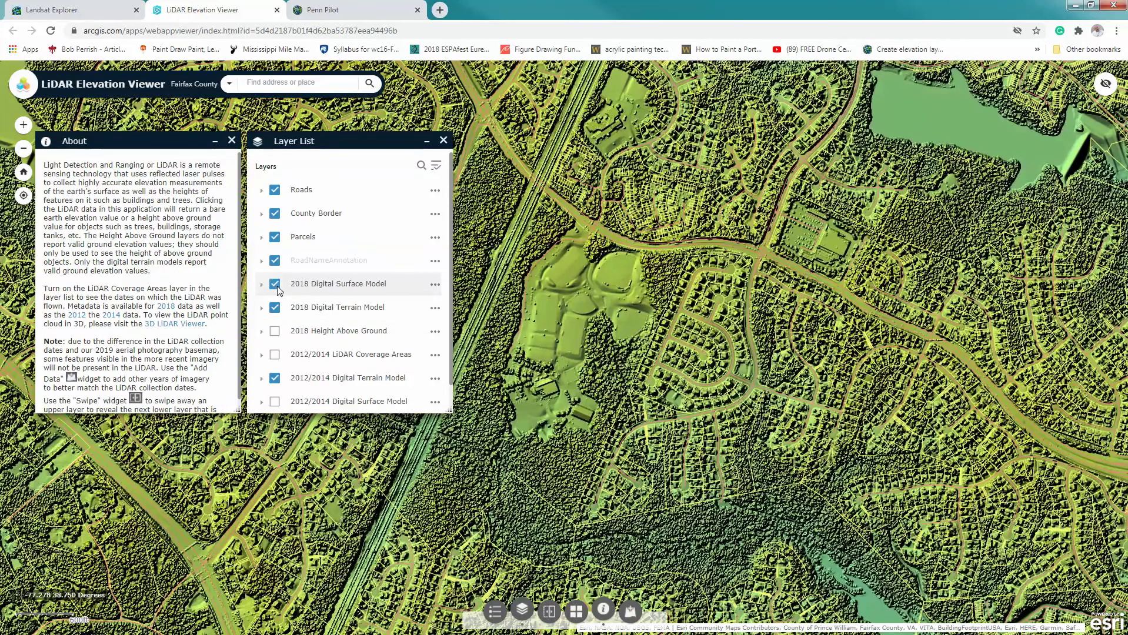
left_click(275, 284)
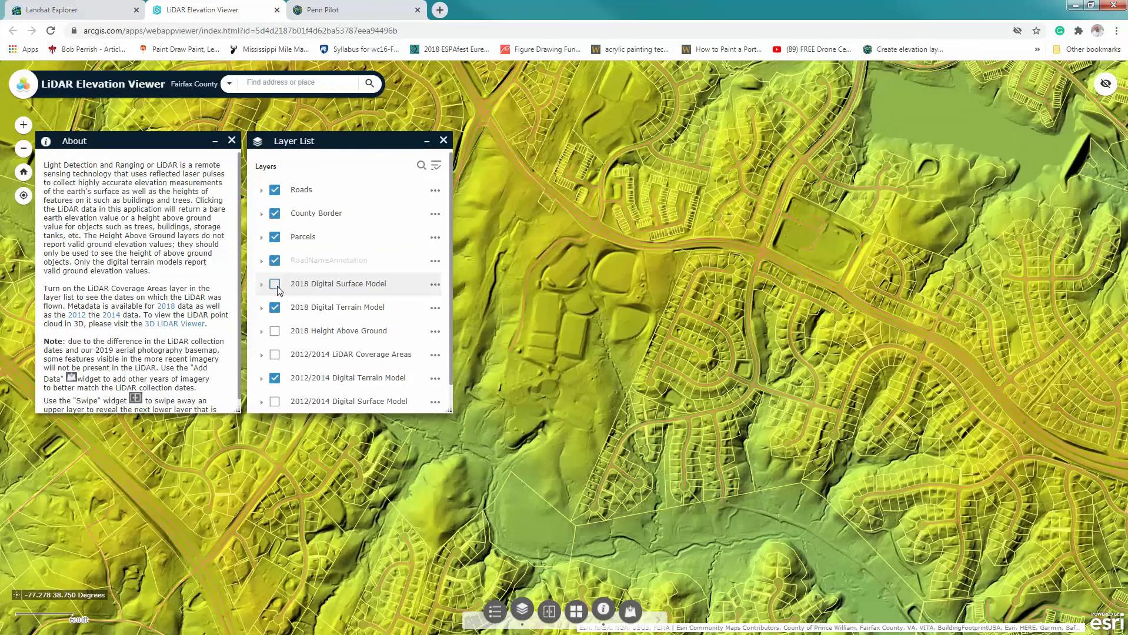
left_click(275, 285)
left_click(275, 285)
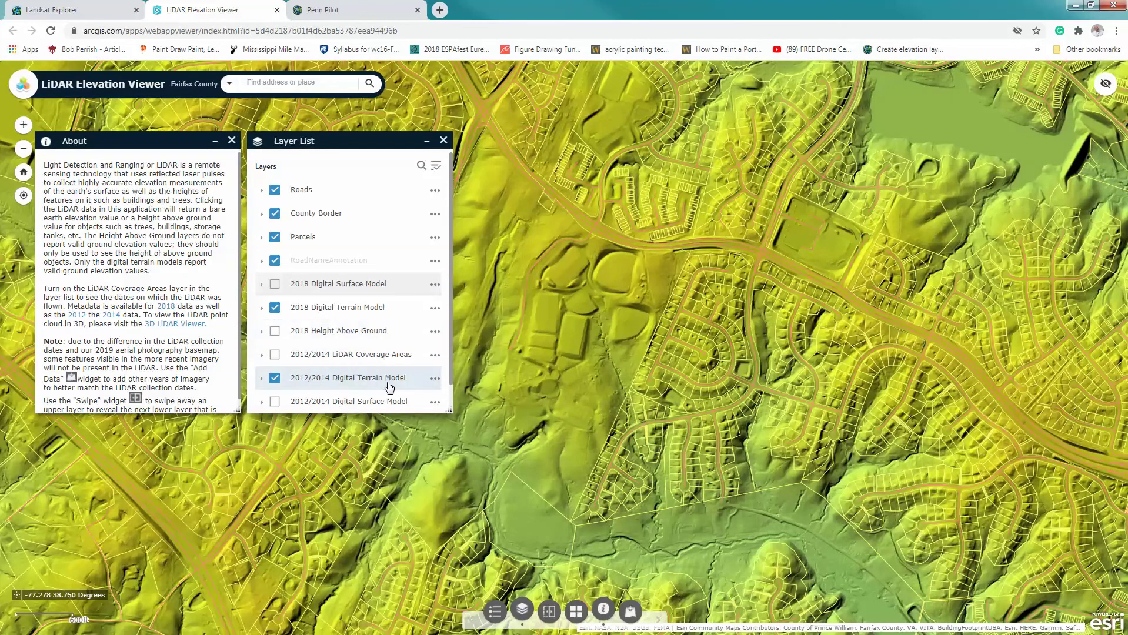
- Enable pop-ups on the 2012/2014 surface model, move it above its terrain model, and hide 2018 DTM
left_click(434, 404)
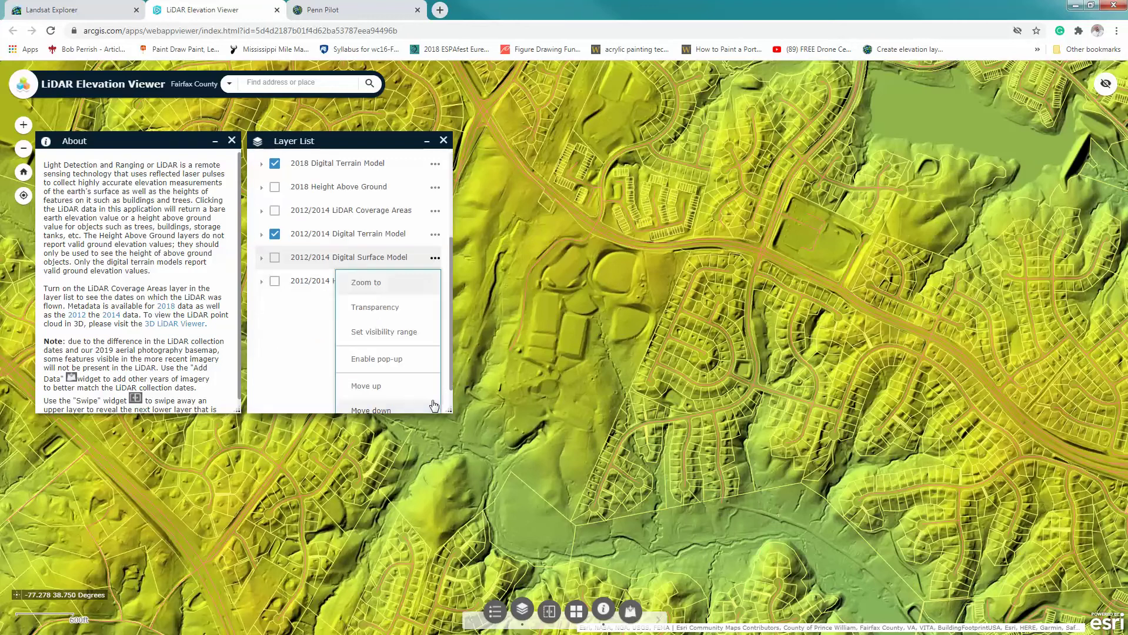
left_click(392, 362)
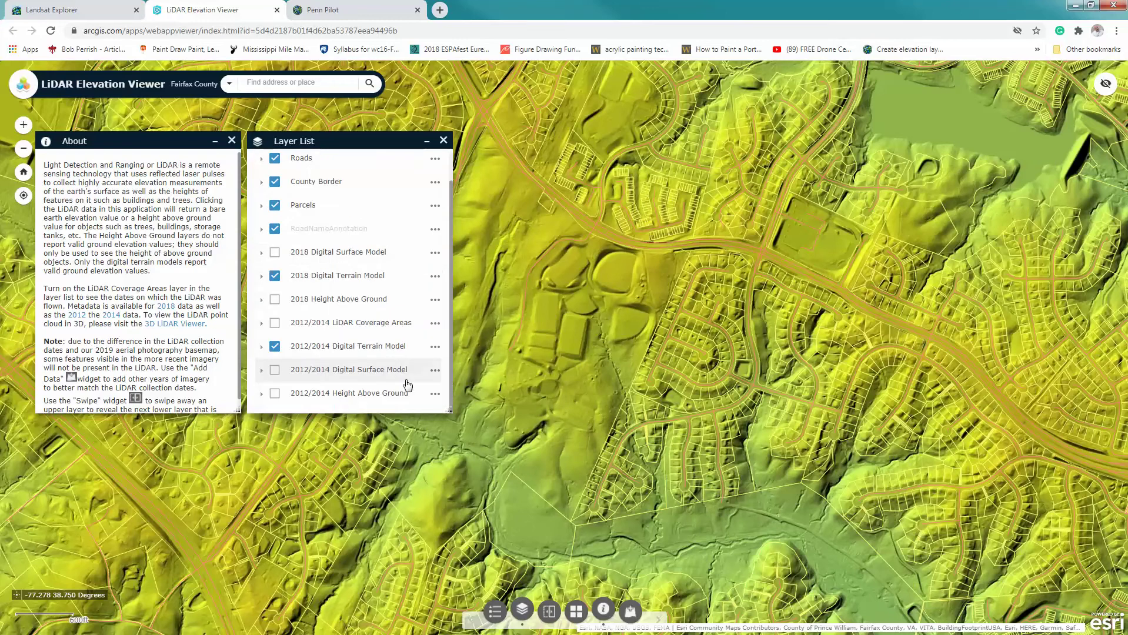
left_click(434, 372)
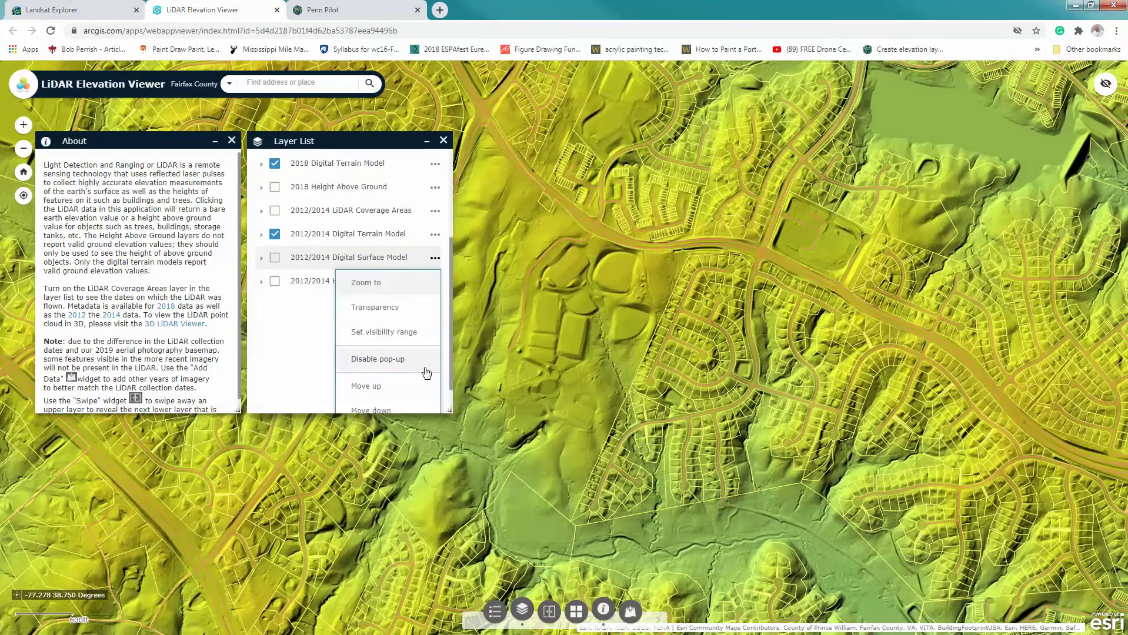
left_click(378, 350)
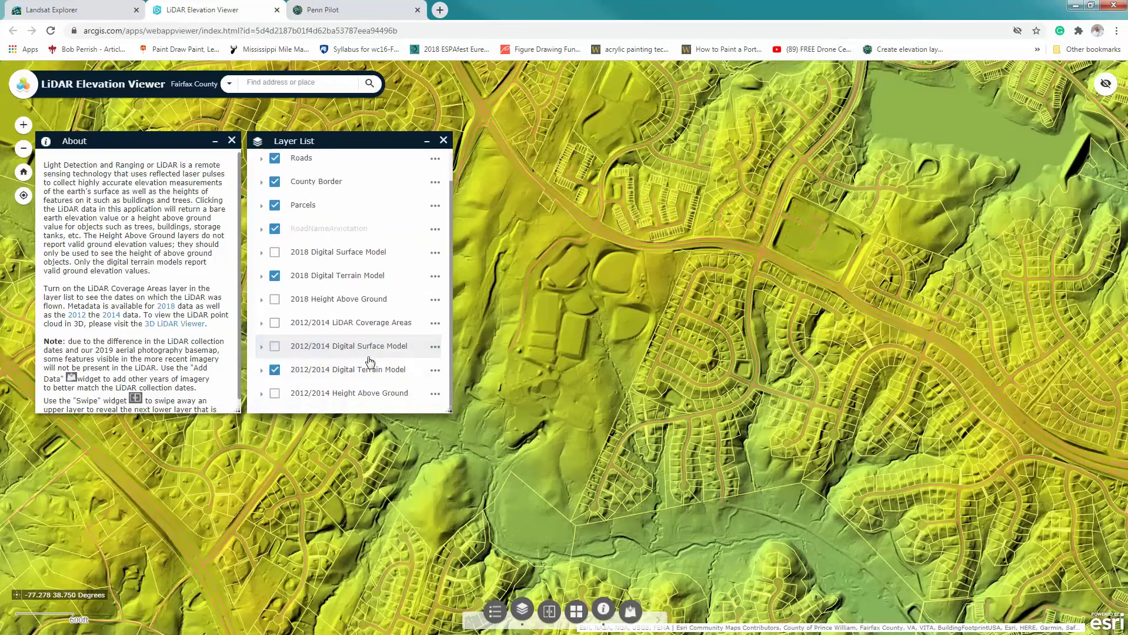
left_click(275, 276)
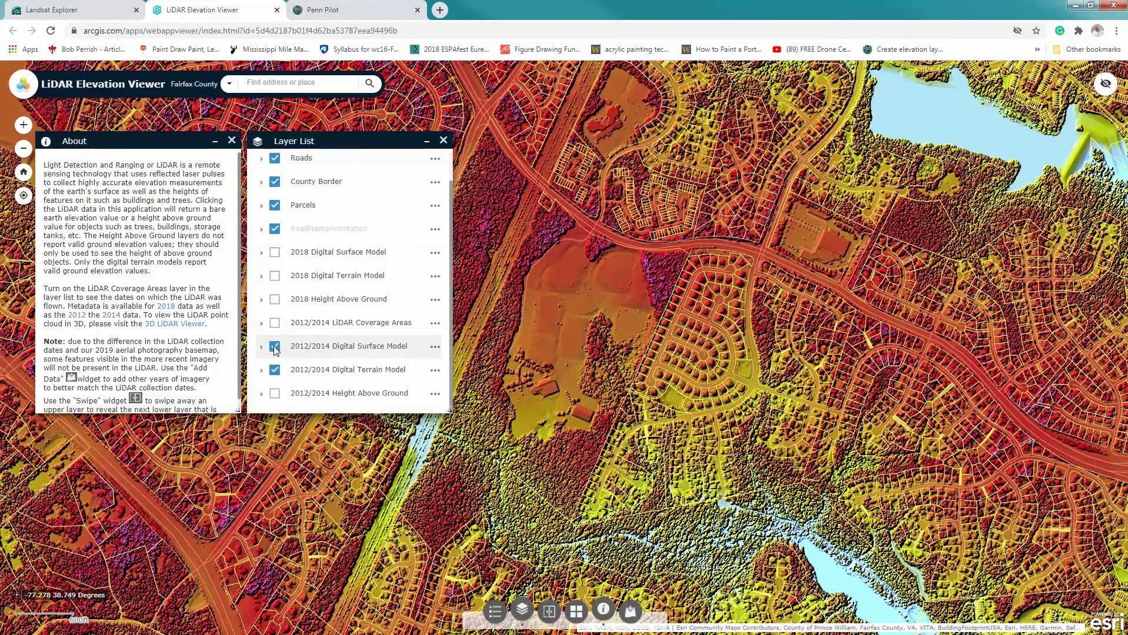
- Toggle the 2012/2014 Digital Surface Model off and back on, then close the Layer List
left_click(275, 347)
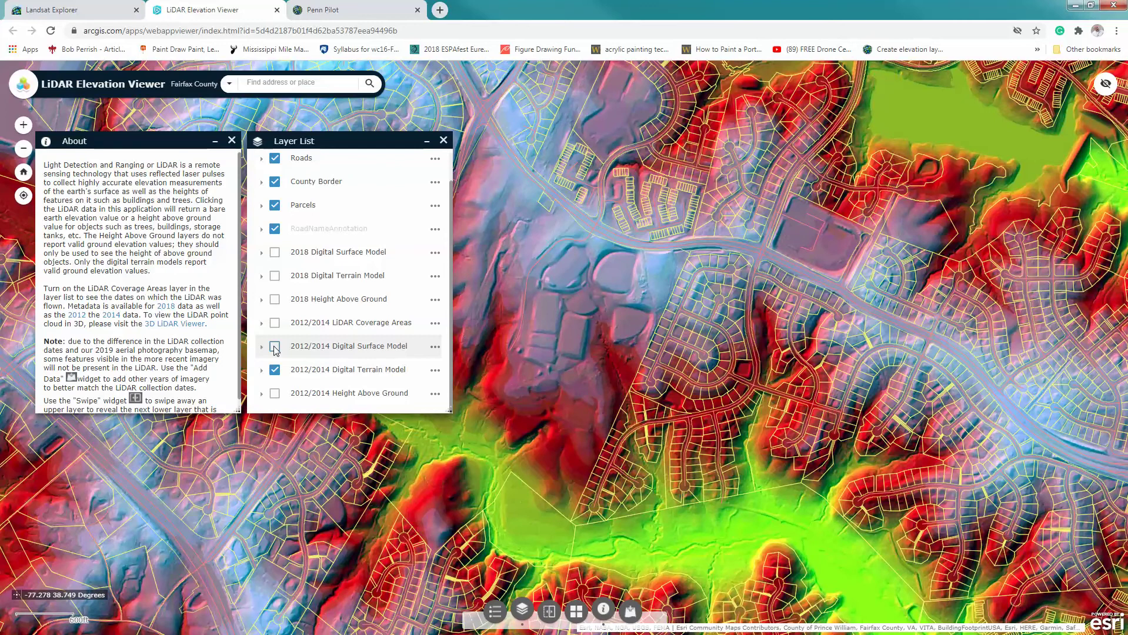
left_click(275, 347)
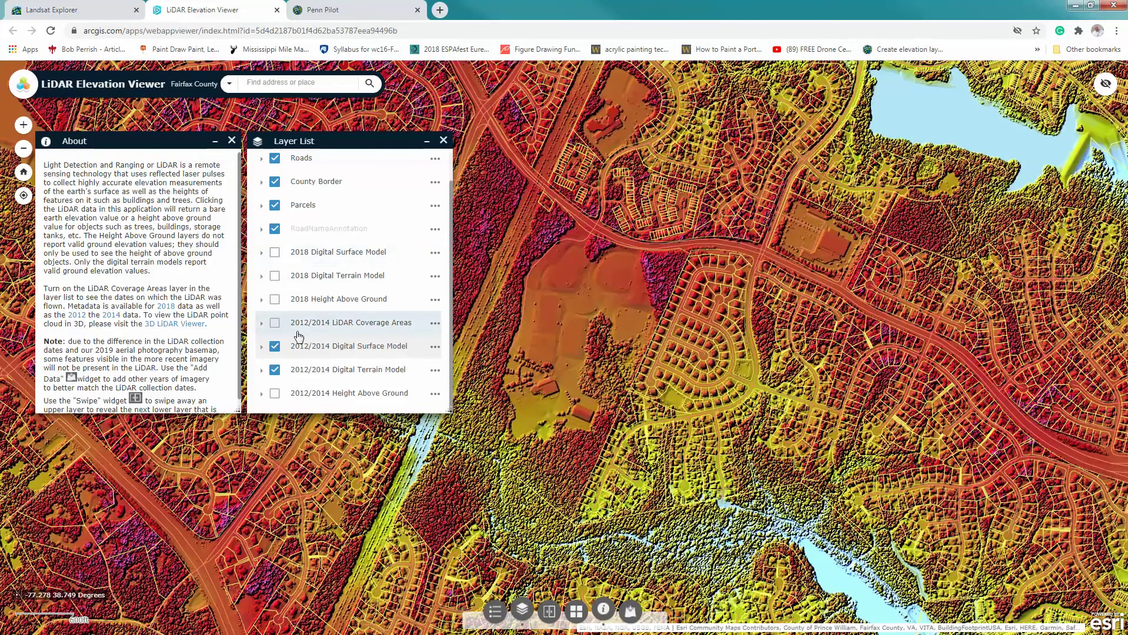
left_click(444, 141)
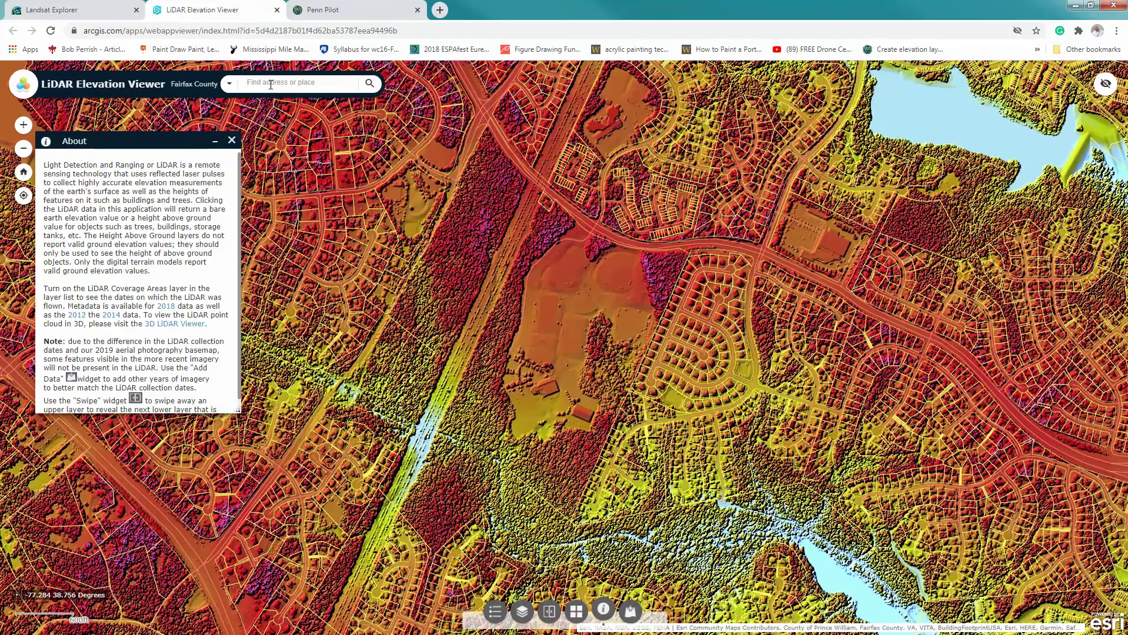
- Search parcel 1122 01, zoom to it, and pull back to show the whole quarry pit
type("1")
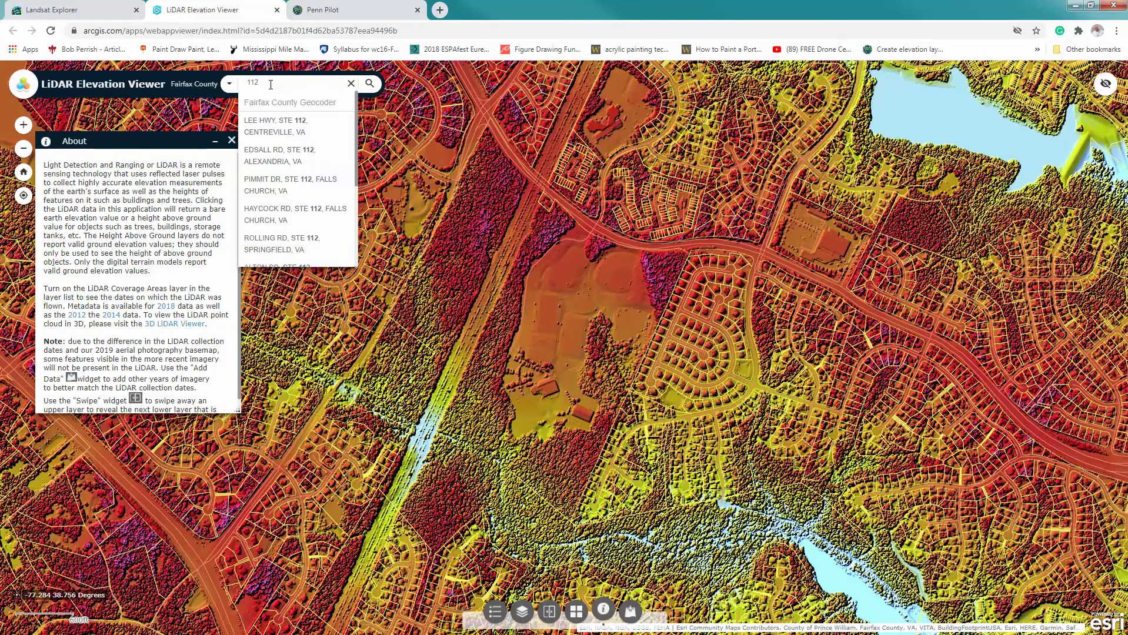
type("122")
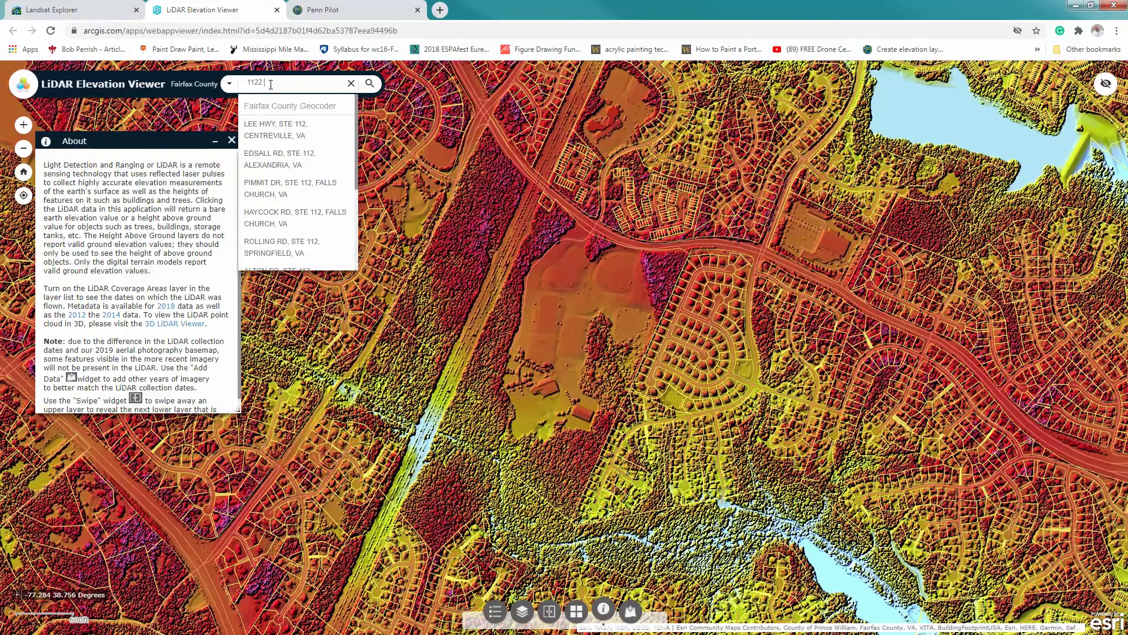
type(" 01")
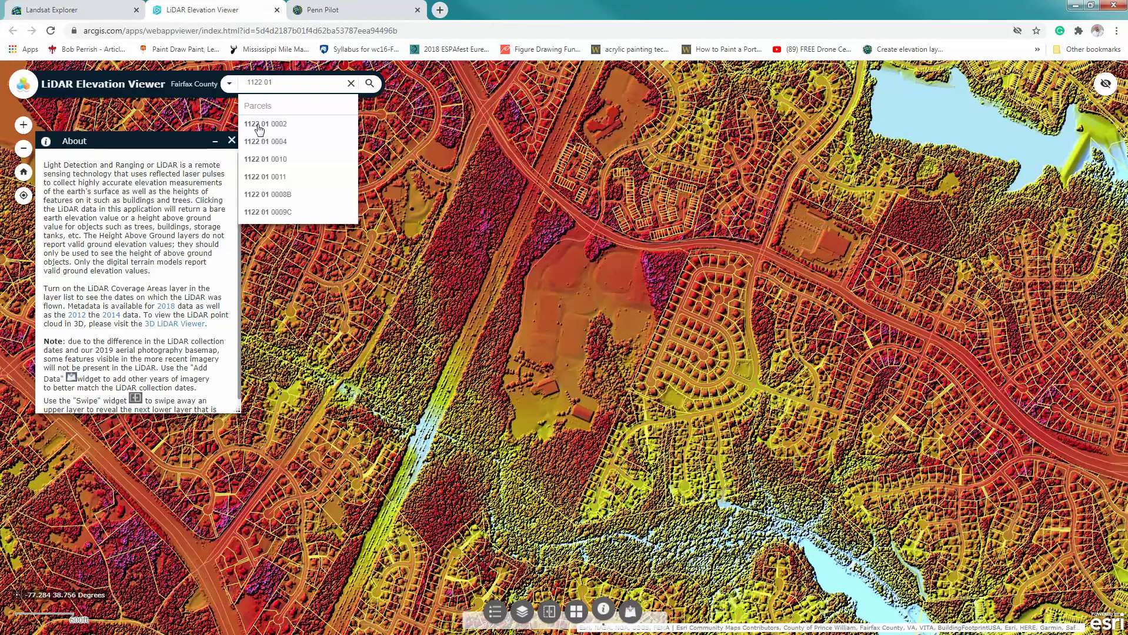
left_click(286, 199)
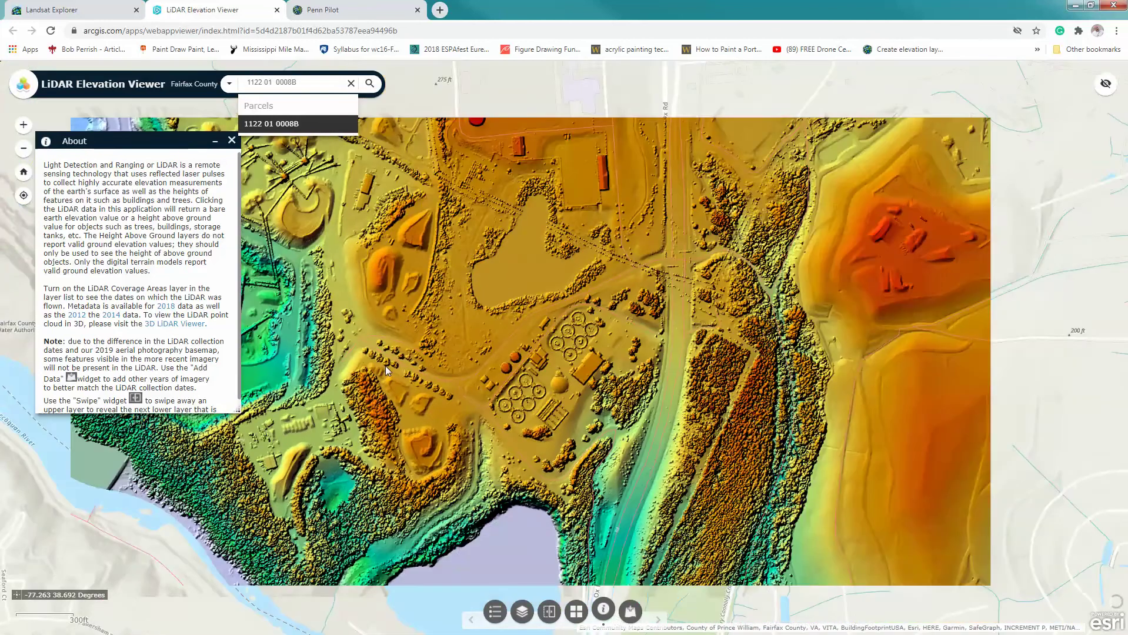
scroll(394, 352, "down", 1)
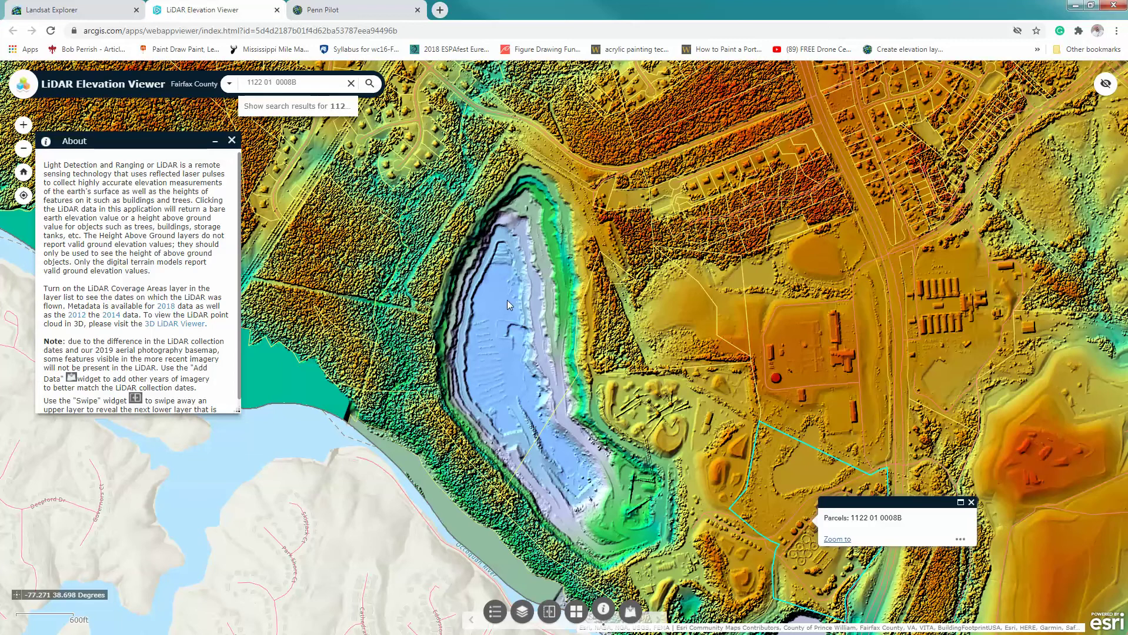
- Close About and turn on the 2018 DSM, DTM, Height Above Ground and 2012/2014 Height Above Ground layers
left_click(232, 141)
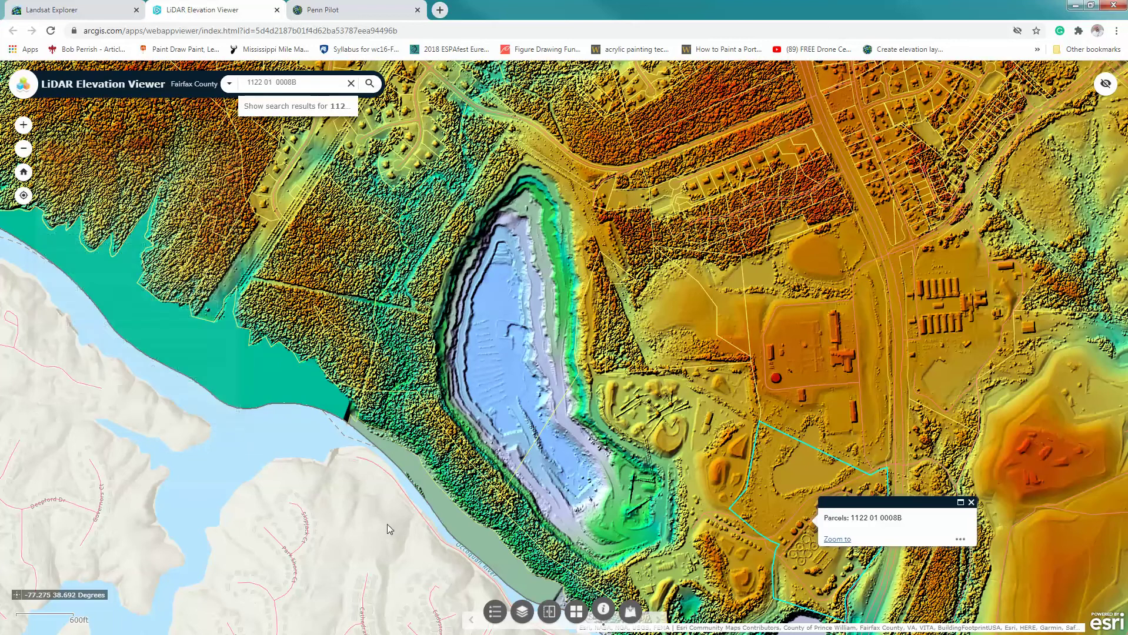
left_click(521, 615)
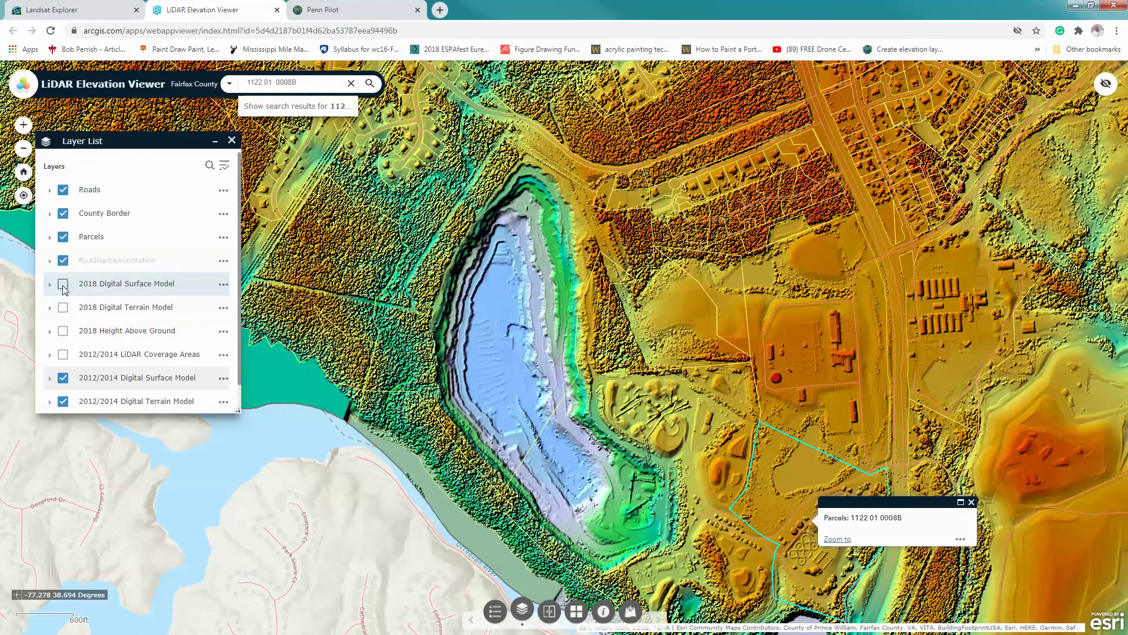
left_click(64, 285)
left_click(63, 307)
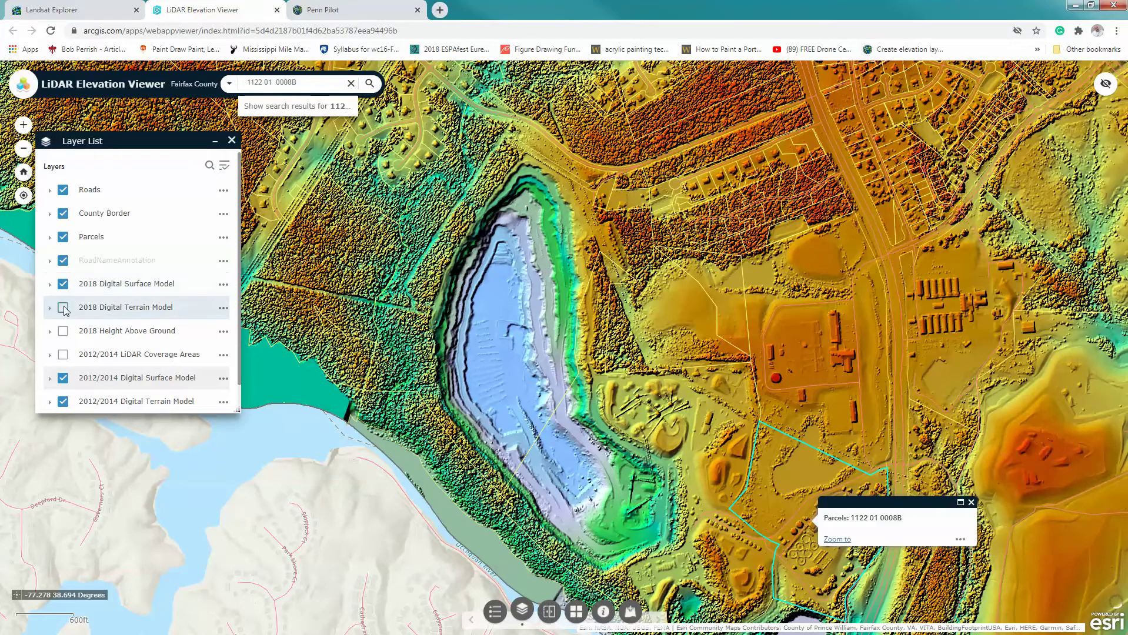
left_click(64, 331)
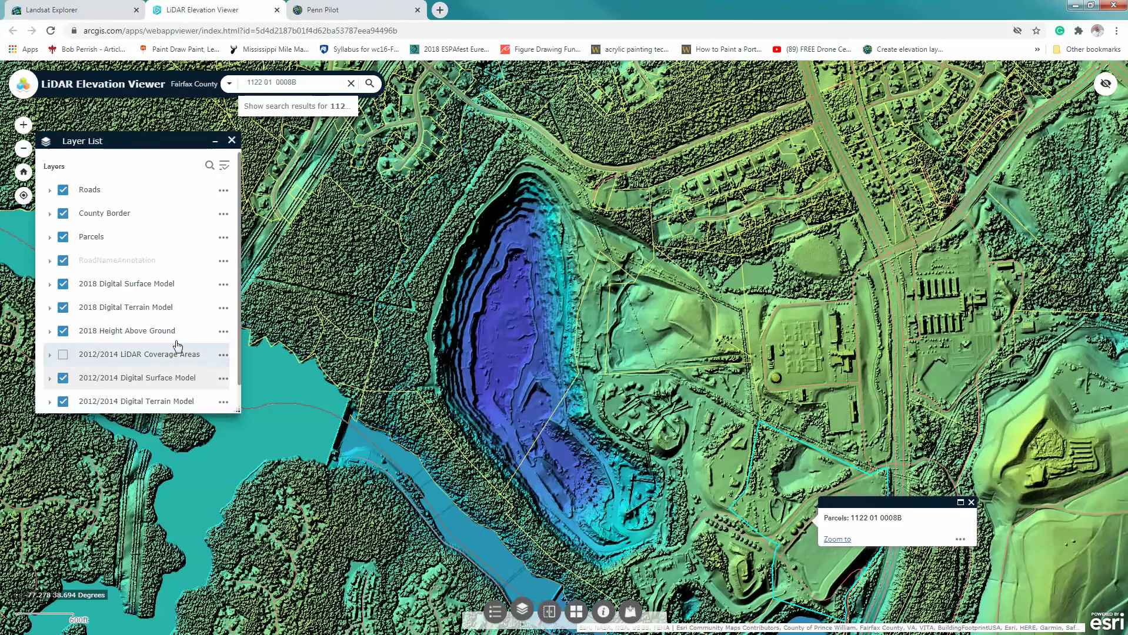
scroll(239, 344, "down", 2)
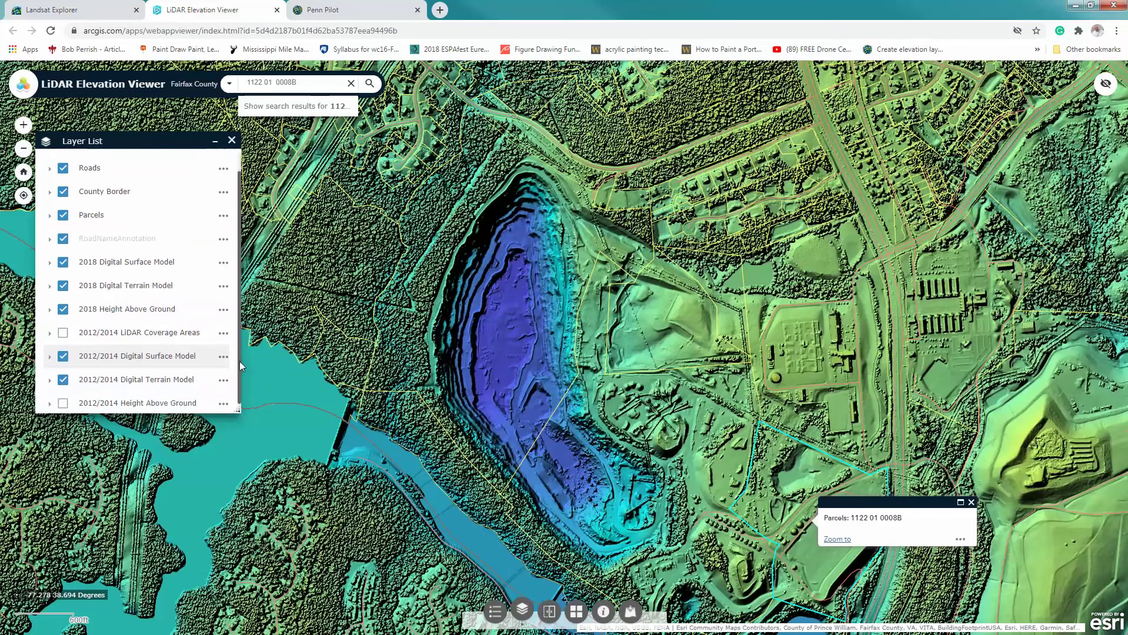
left_click(63, 393)
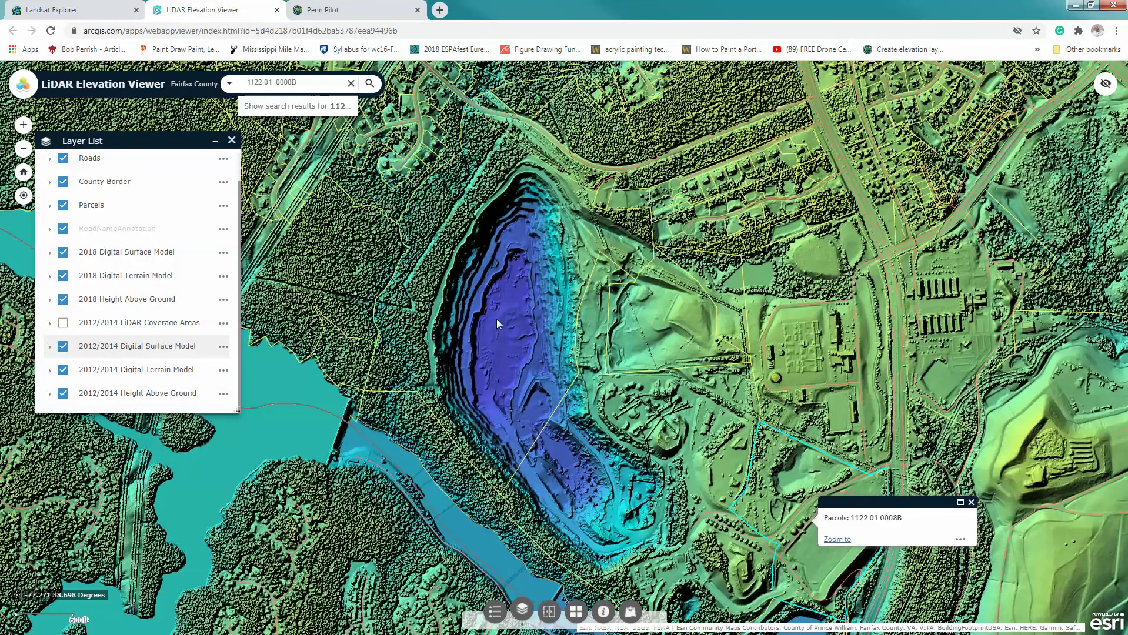
- Turn off the three 2018 elevation layers so the 2012/2014 elevation shows
left_click(62, 252)
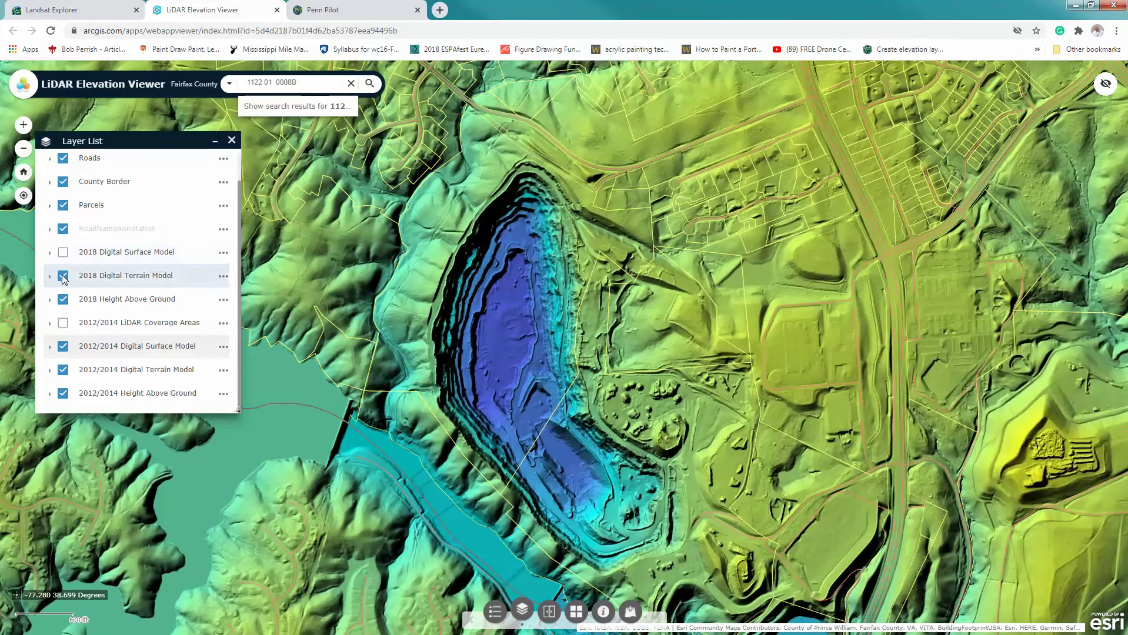
left_click(63, 276)
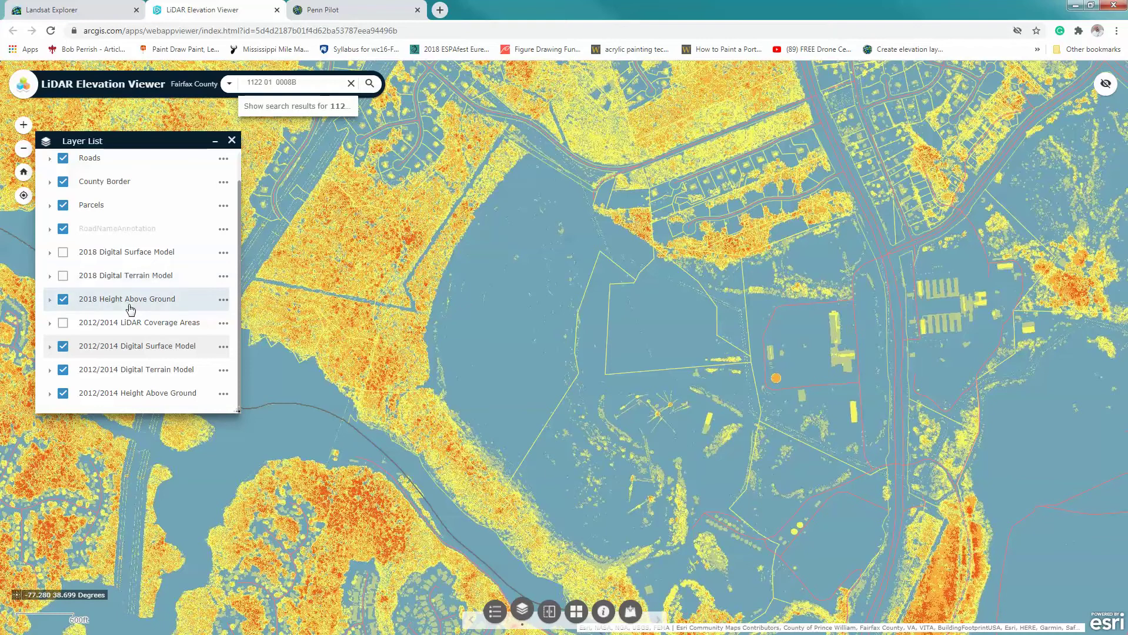
left_click(63, 301)
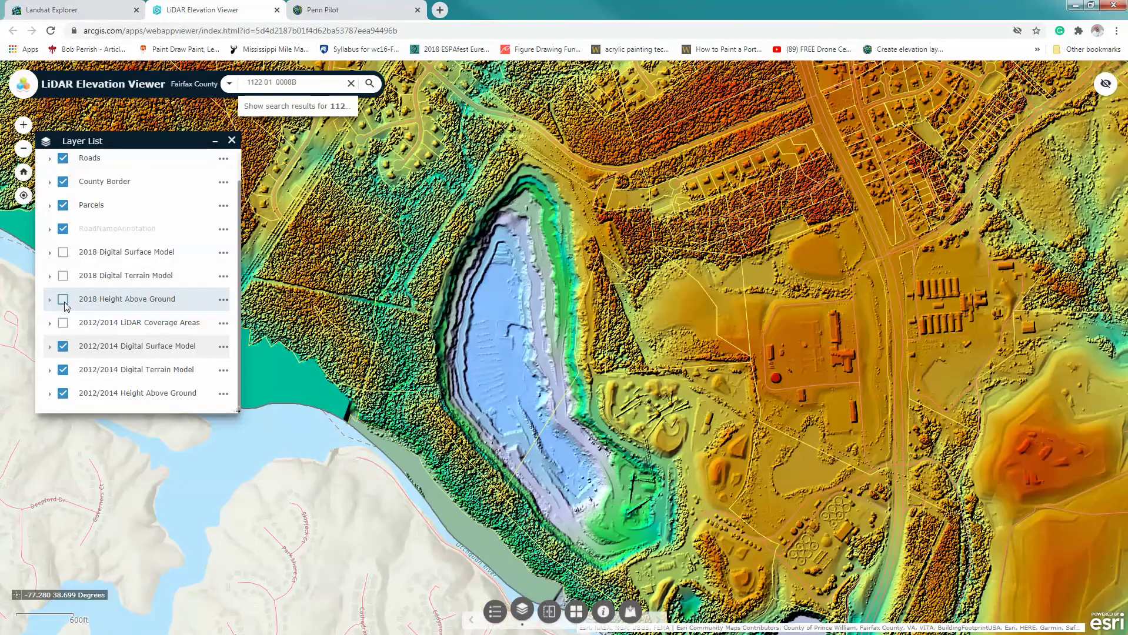
- Turn the 2018 DSM, DTM, Height Above Ground and 2012/2014 DSM back on, then identify a quarry point
left_click(64, 348)
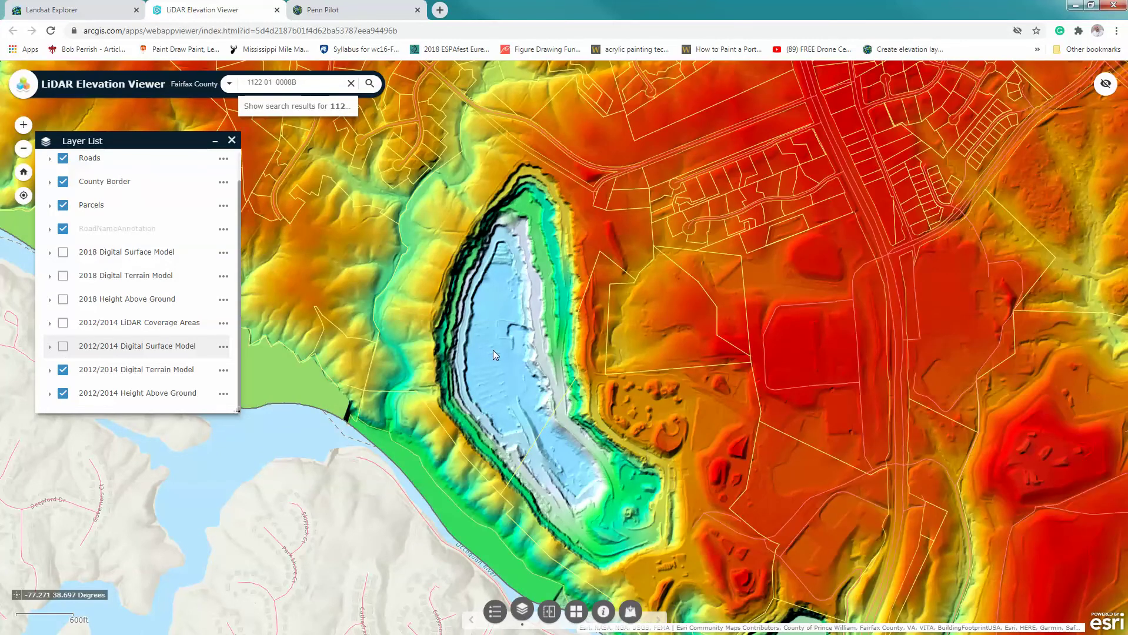
left_click(63, 252)
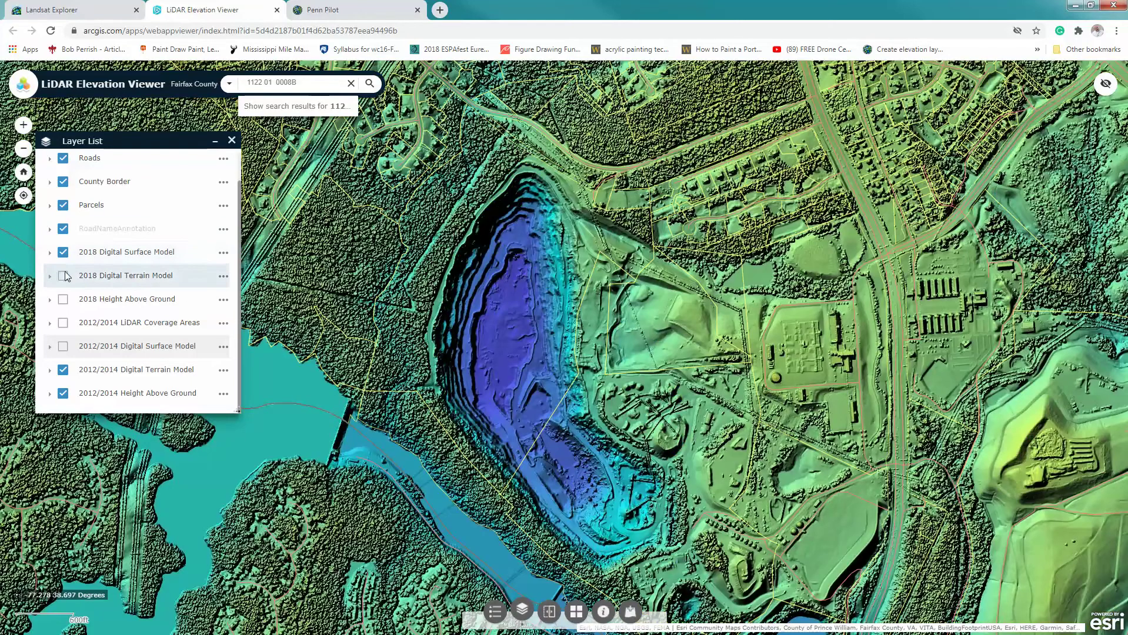
left_click(64, 275)
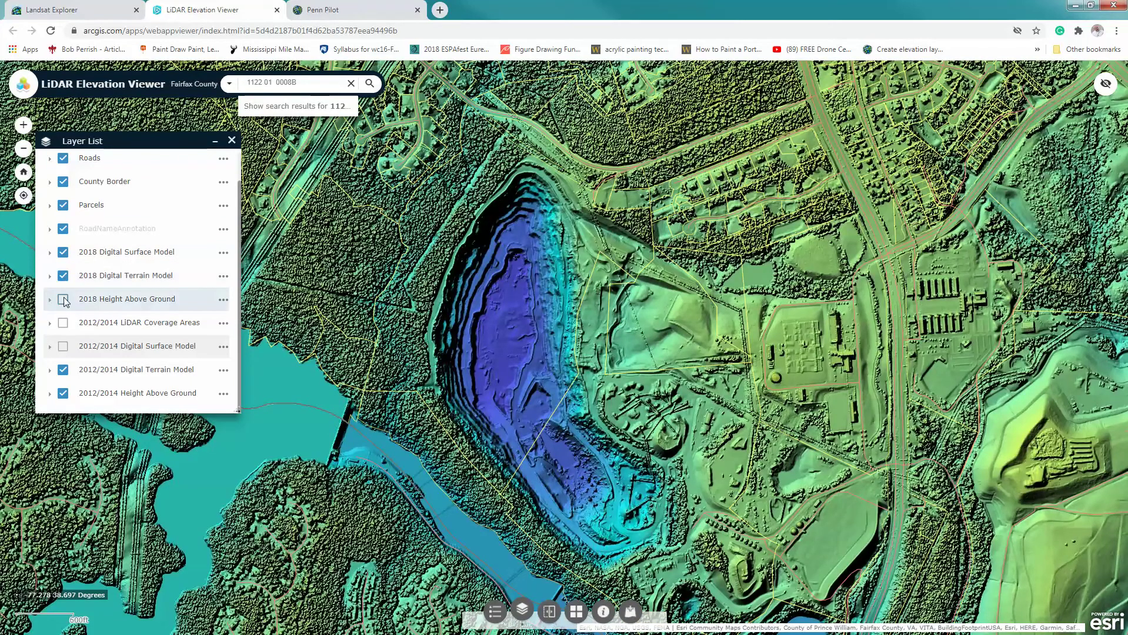
left_click(64, 300)
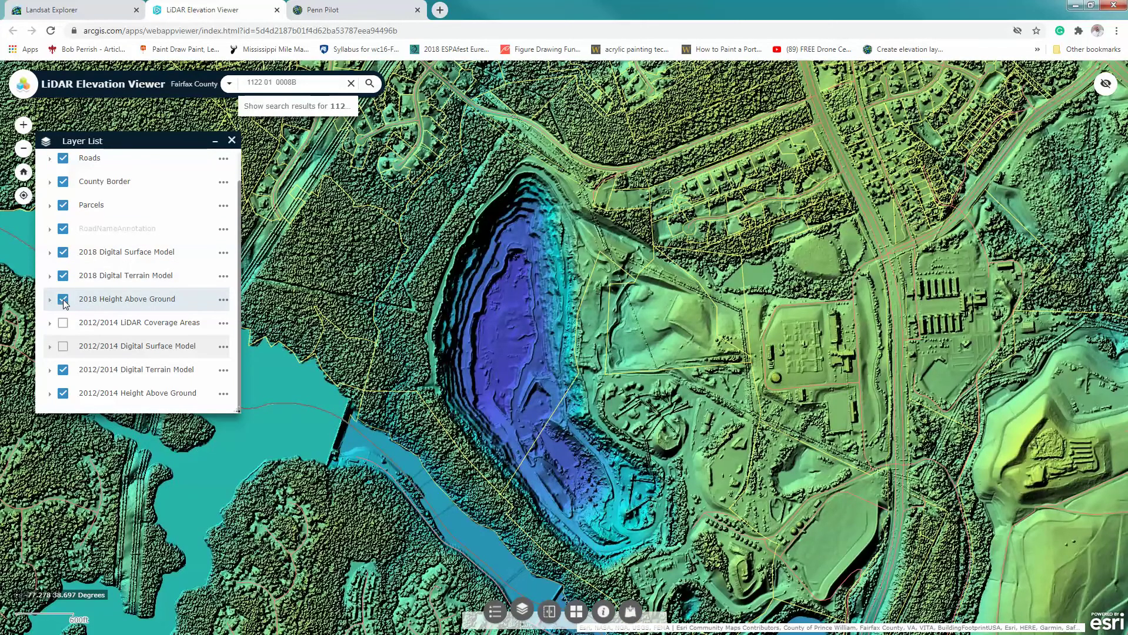
left_click(63, 346)
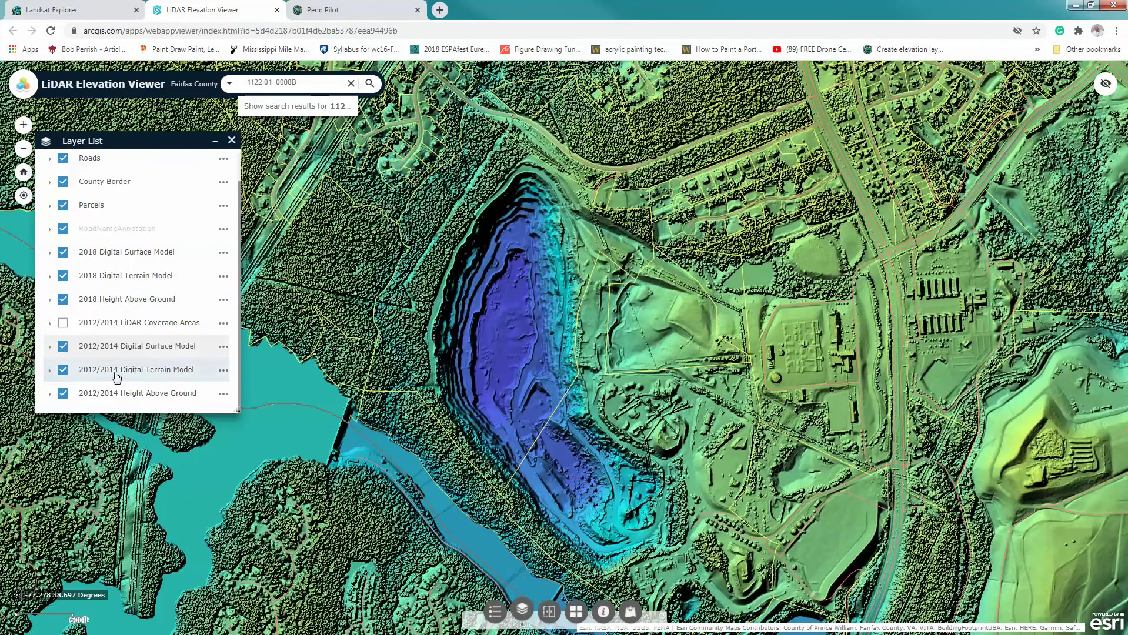
left_click(498, 333)
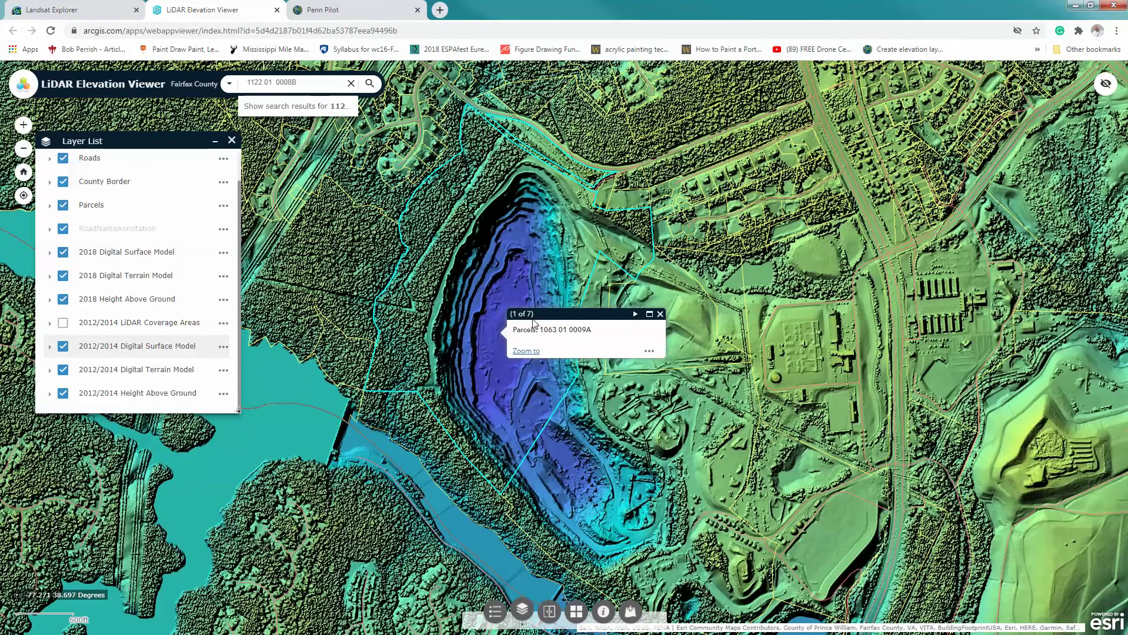
- Page through all seven quarry-point results to the 2012/2014 bare-earth elevation of -61.0 ft, then close the pop-up
left_click(635, 314)
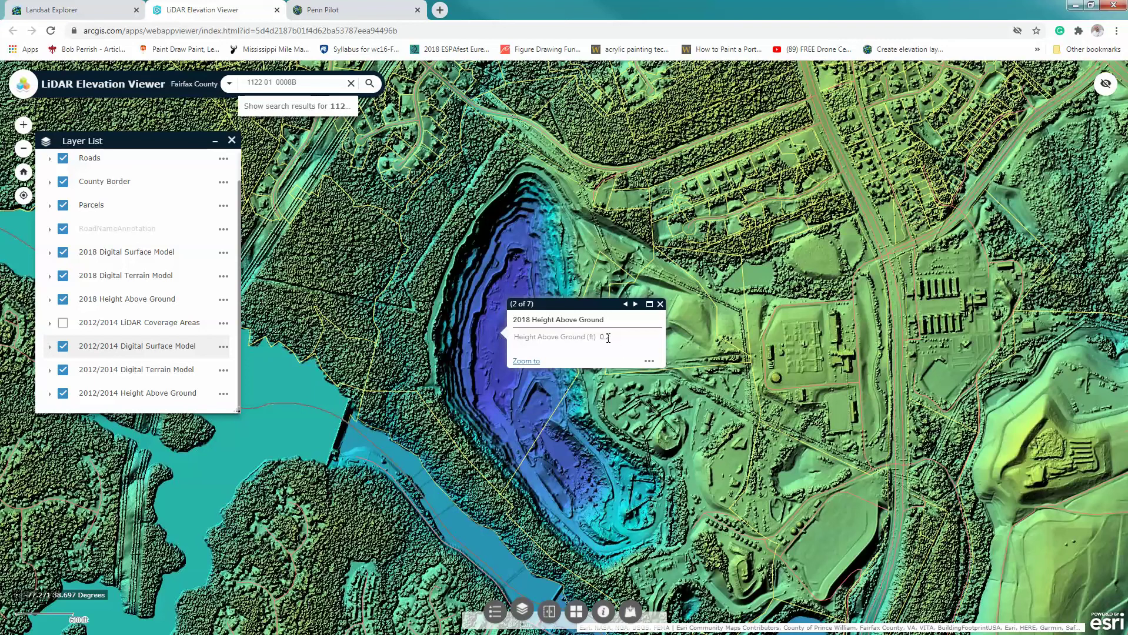
left_click(635, 305)
left_click(635, 305)
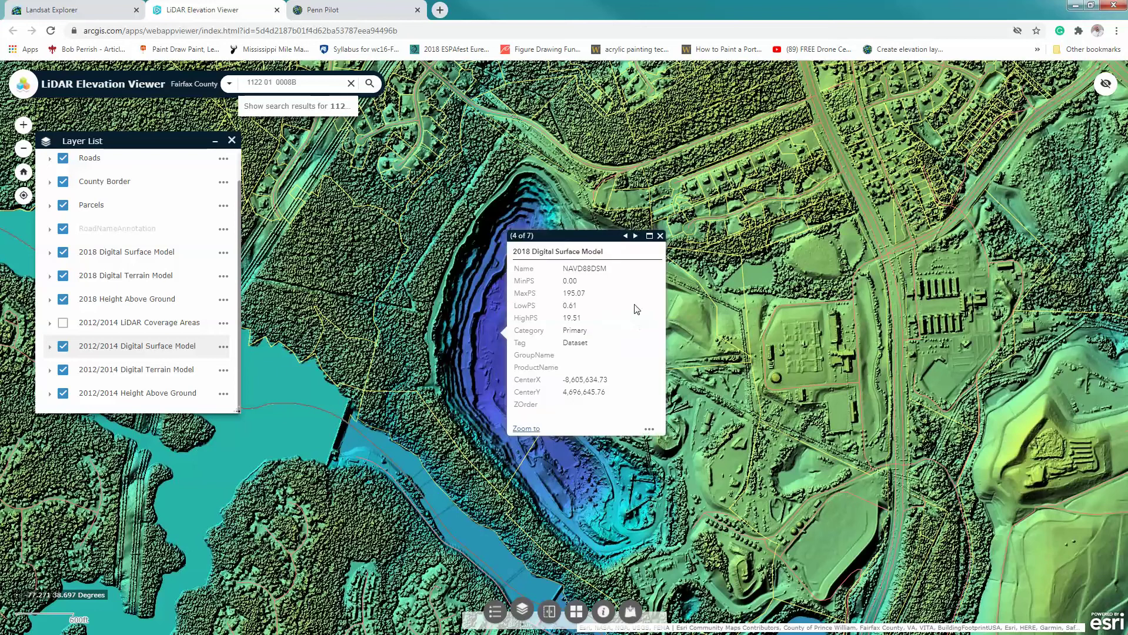
left_click(635, 236)
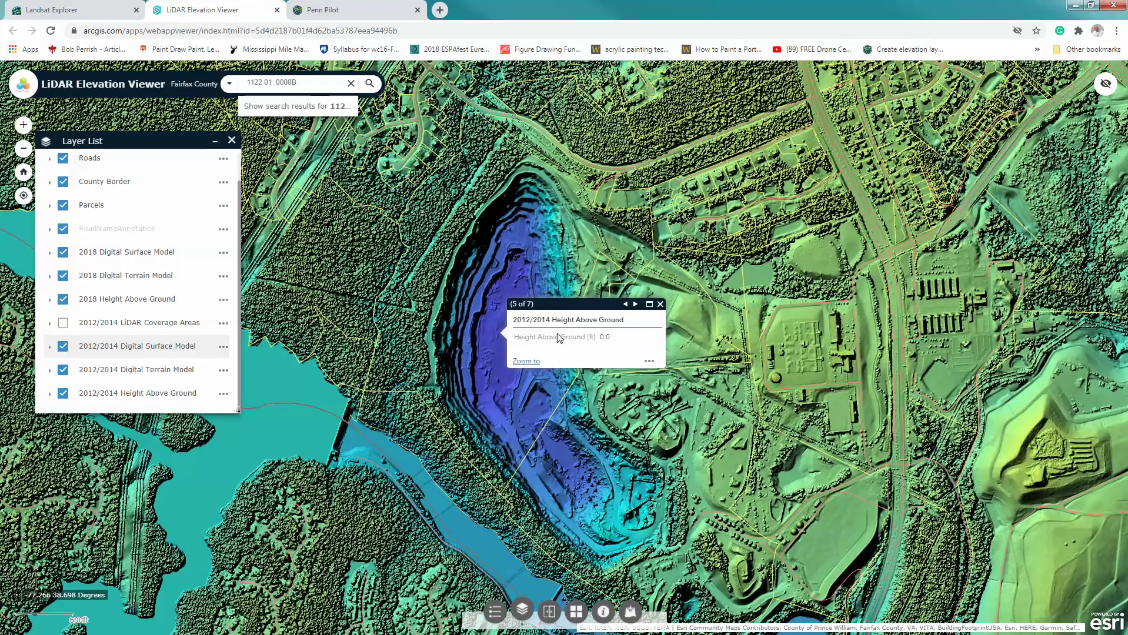
left_click(635, 304)
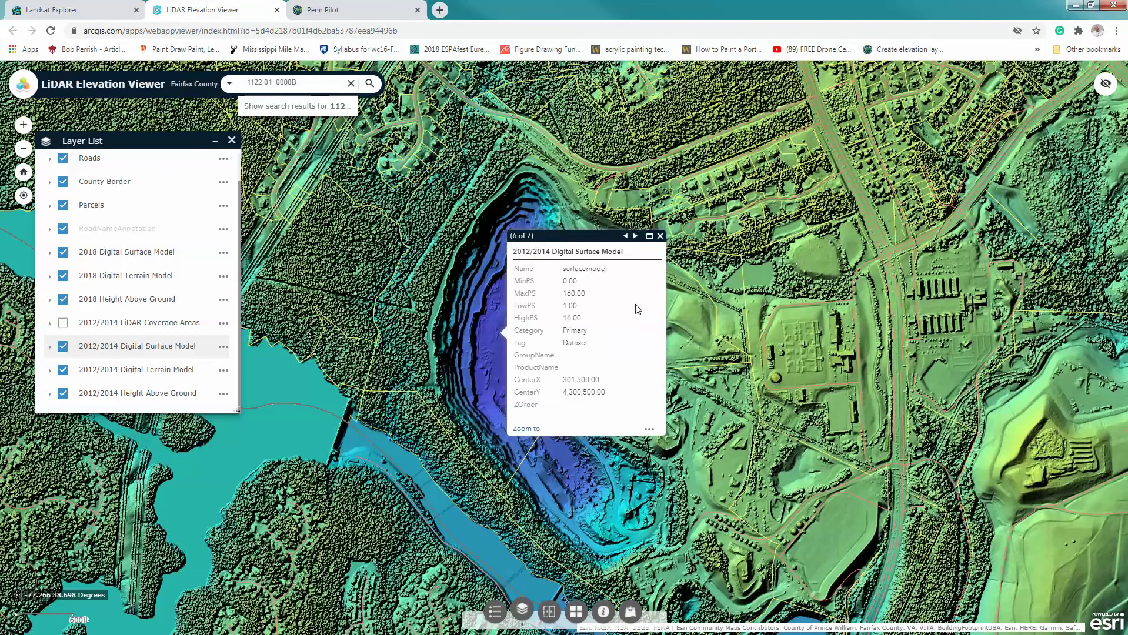
left_click(635, 236)
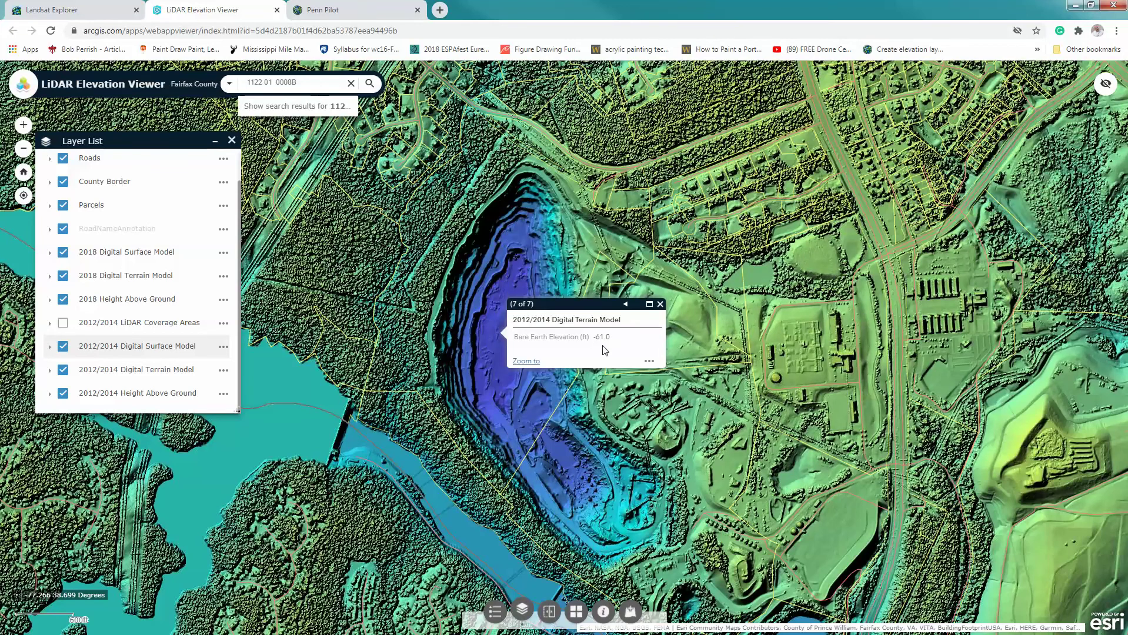
left_click(660, 304)
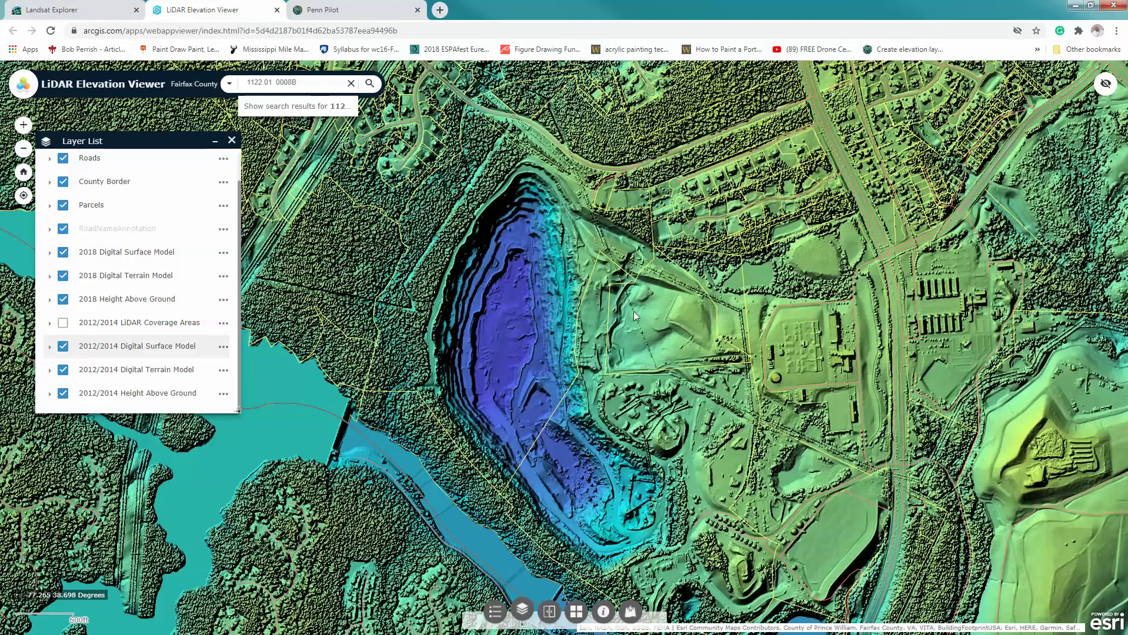
- Hide the 2018 and 2012/2014 surface and height layers, Roads, County Border, Parcels and road-name labels
left_click(63, 254)
left_click(64, 349)
left_click(64, 301)
left_click(65, 395)
left_click(64, 160)
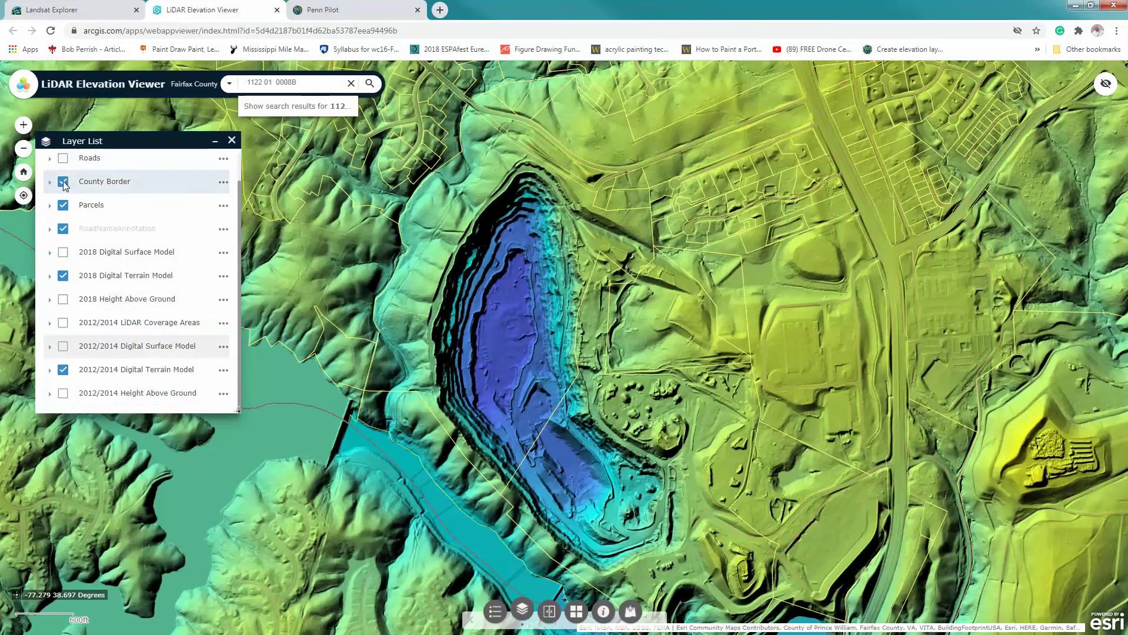
left_click(64, 183)
left_click(63, 206)
left_click(64, 230)
- Identify terrain elevations at a quarry point, including the 2012/2014 DTM, then re-hide the 2018 DSM
left_click(509, 348)
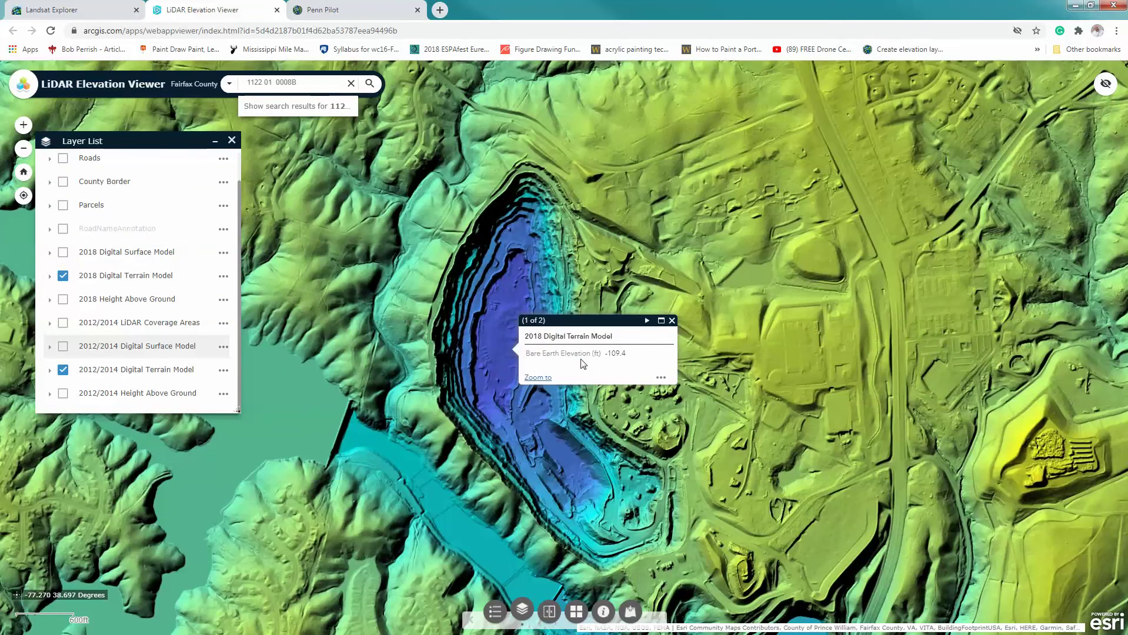
left_click(647, 321)
left_click(672, 322)
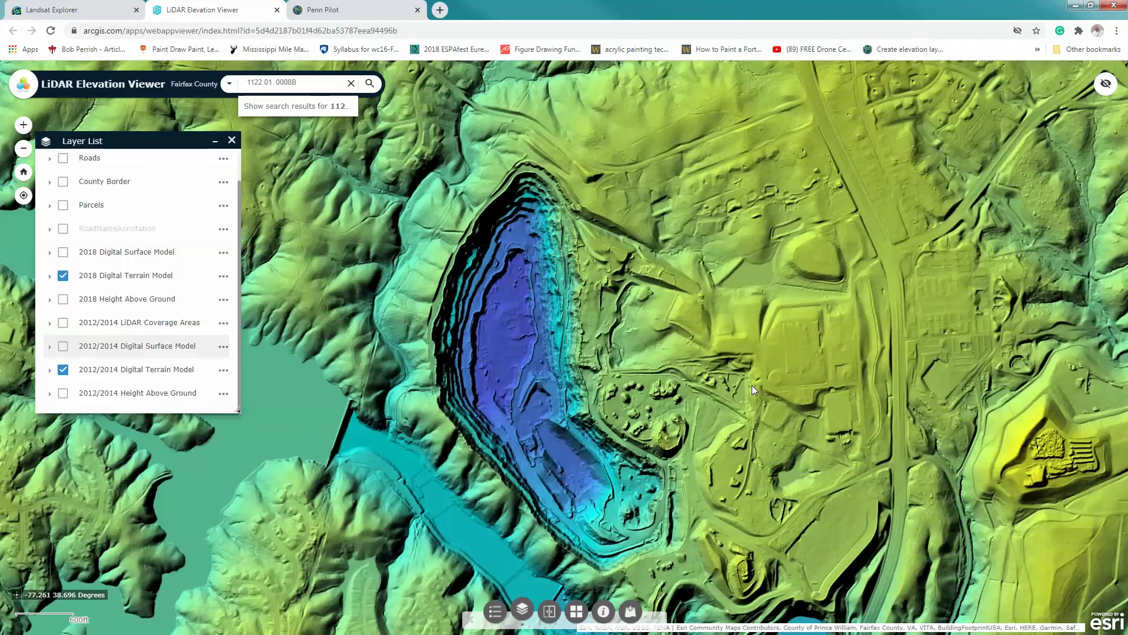
left_click(64, 254)
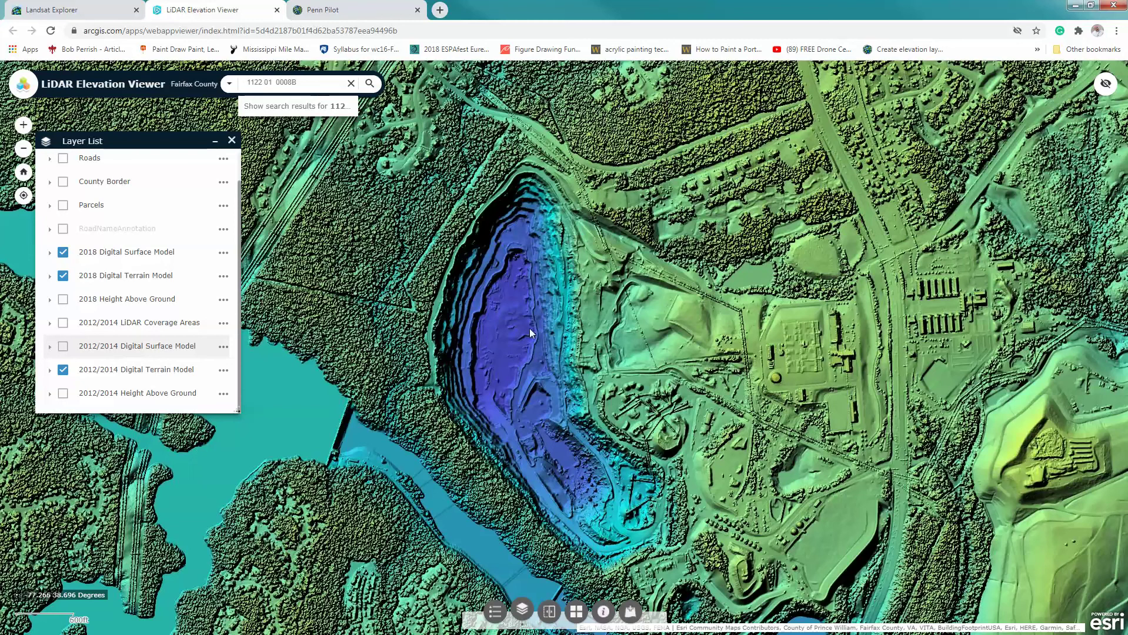
left_click(63, 253)
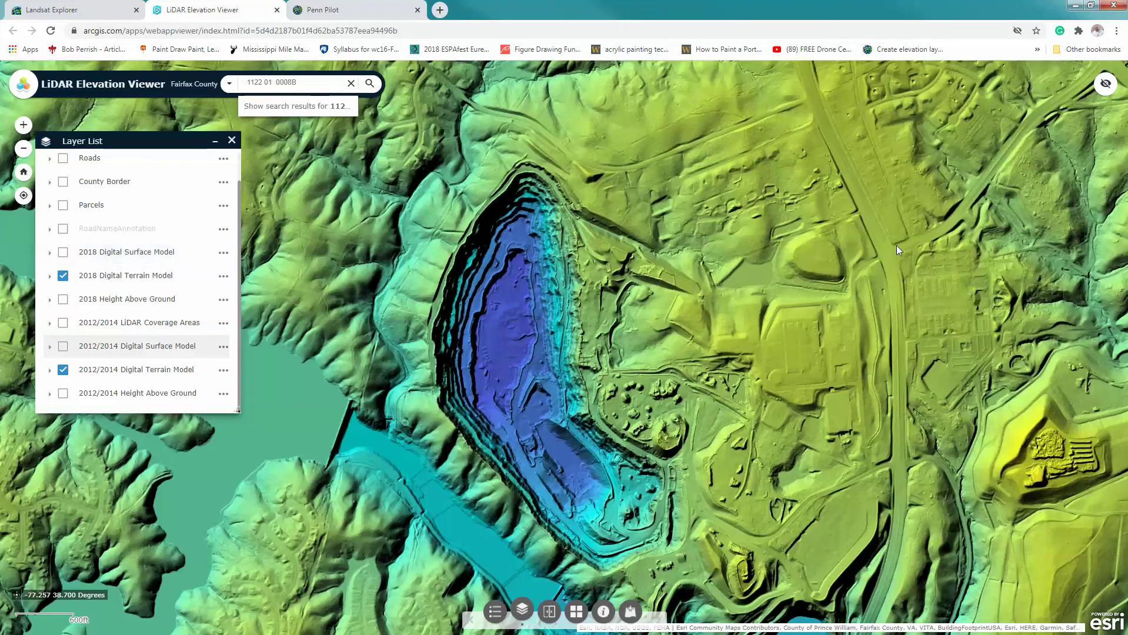
key("ctrl+Tab")
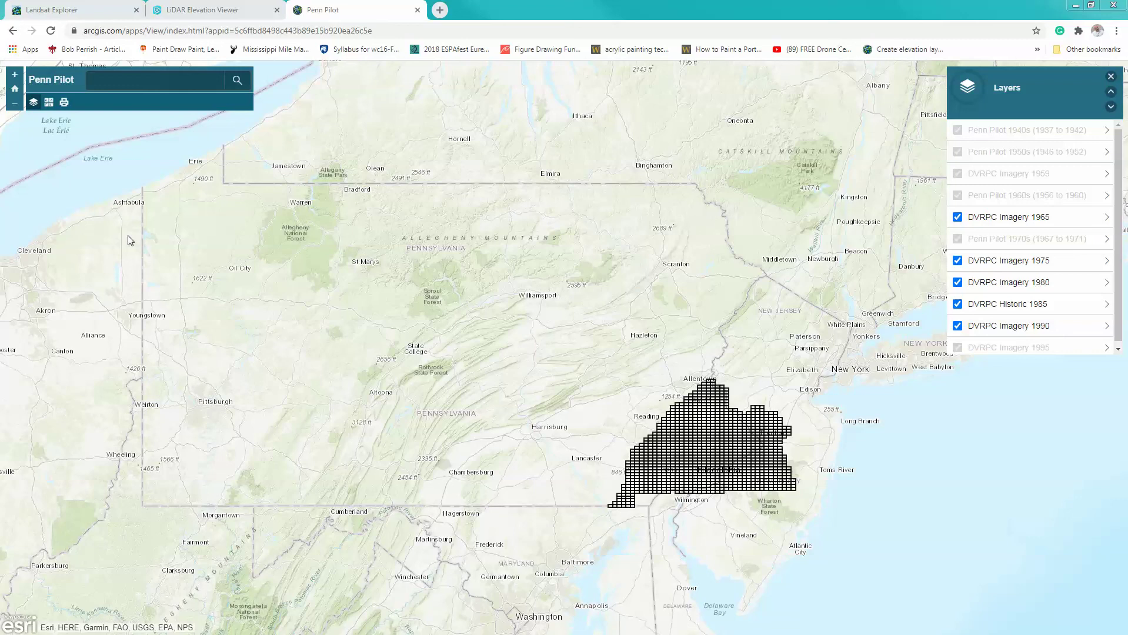
- Search the map for State College, dismiss the result popup, and open a 1940s photo frame
left_click(118, 80)
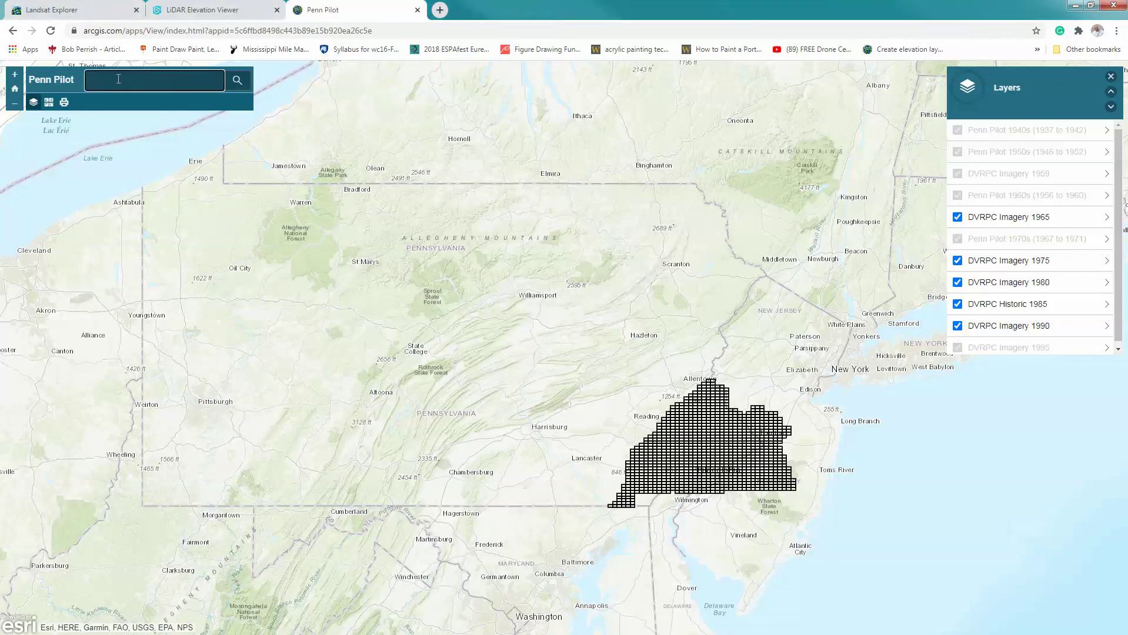
type("state rollege")
key("Return")
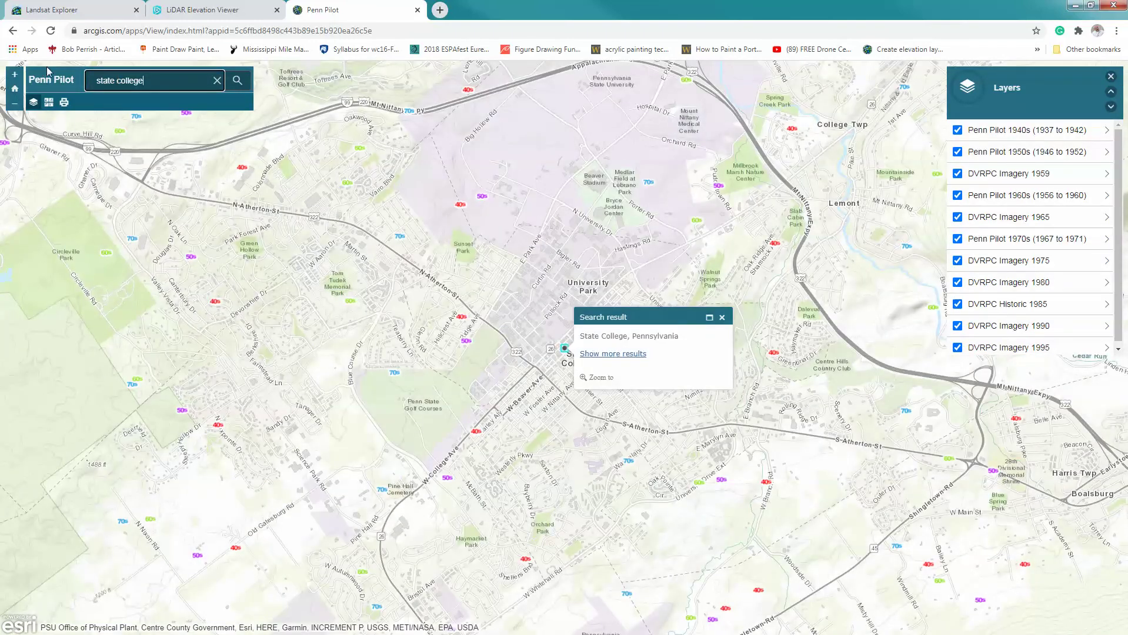
left_click(722, 318)
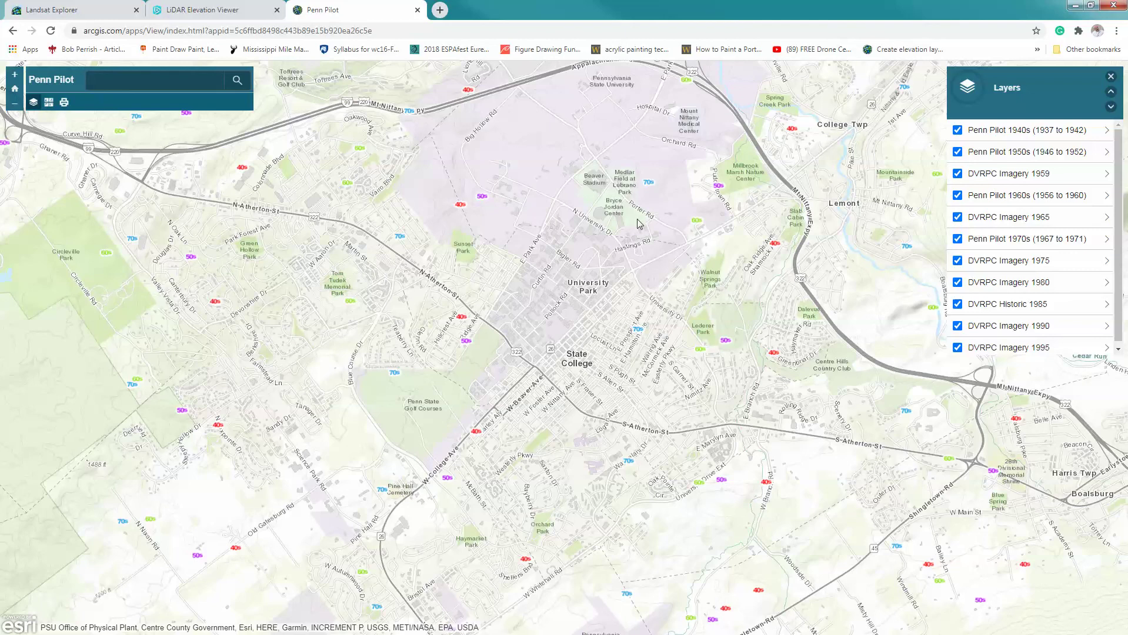
left_click(463, 210)
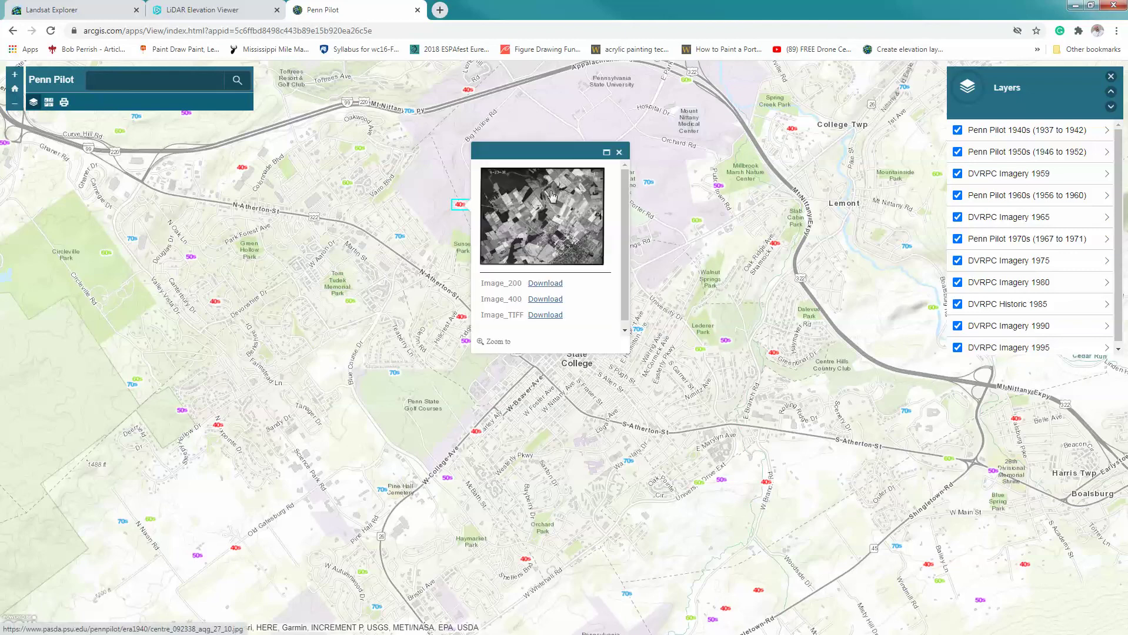
- Open the full-size 1938 photo centre_092338_aqg_27_10.jpg, look it over, then return to the map
left_click(519, 219)
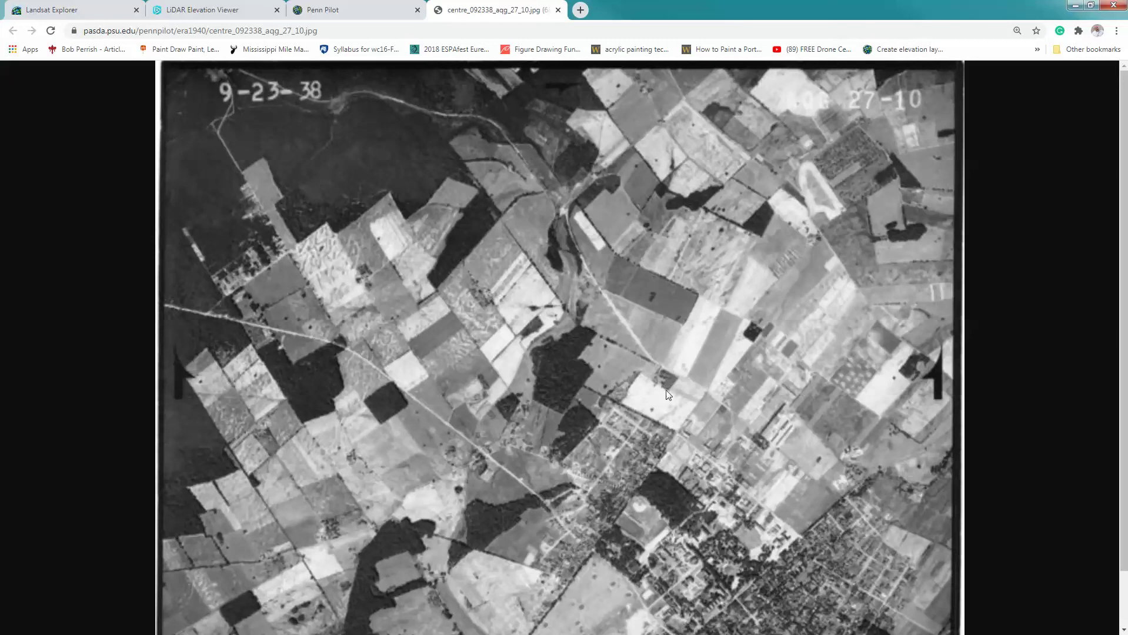
scroll(661, 382, "down", 1)
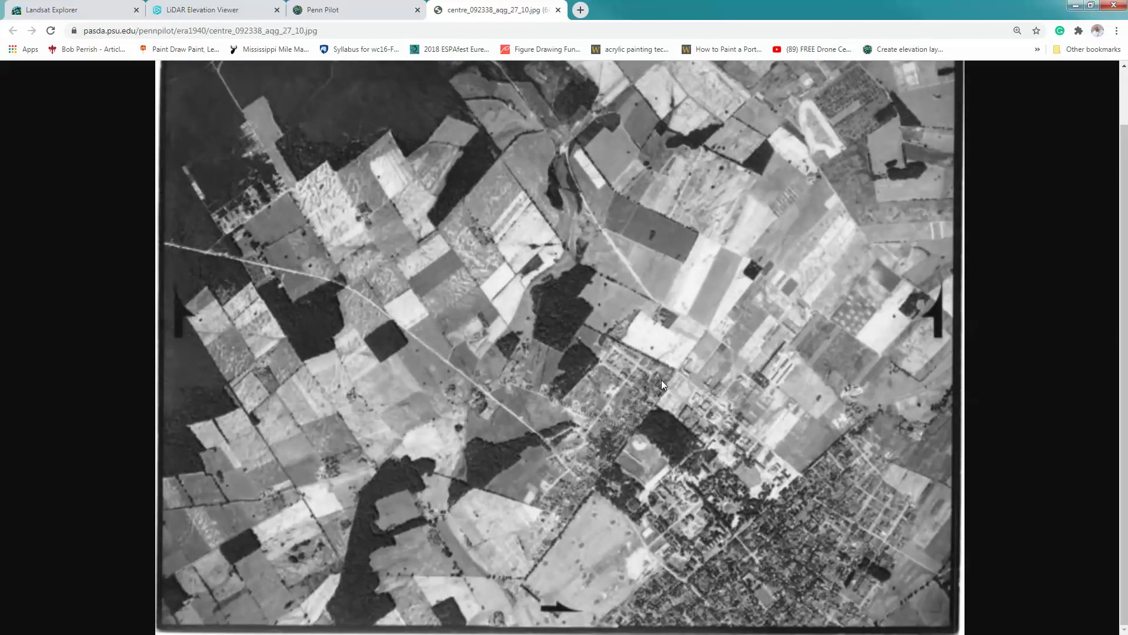
scroll(661, 384, "up", 1)
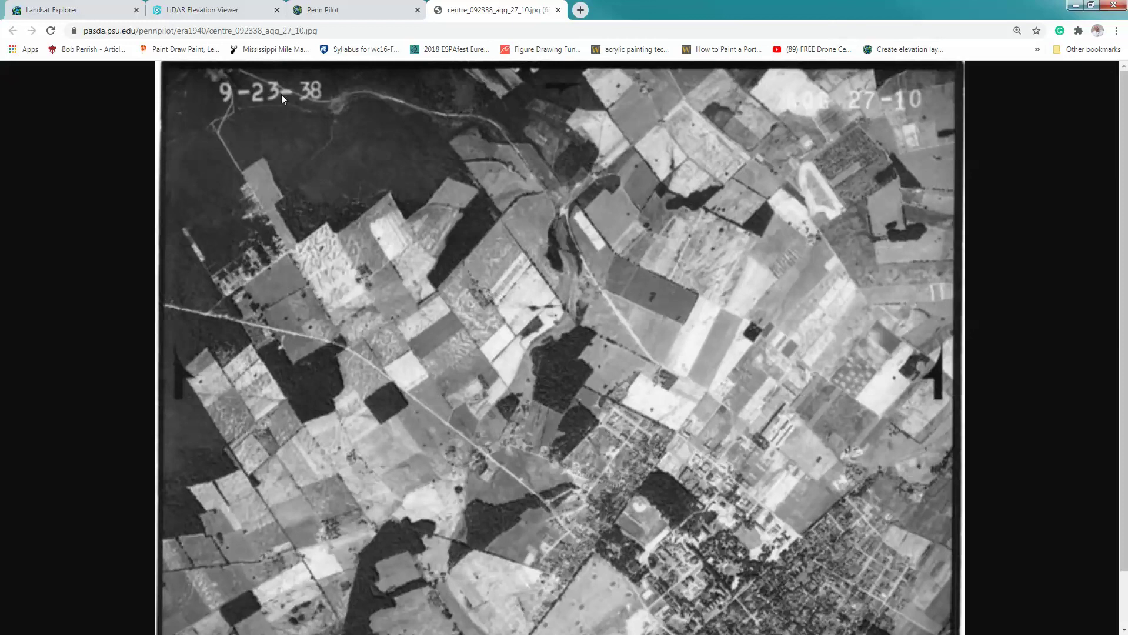
left_click(328, 10)
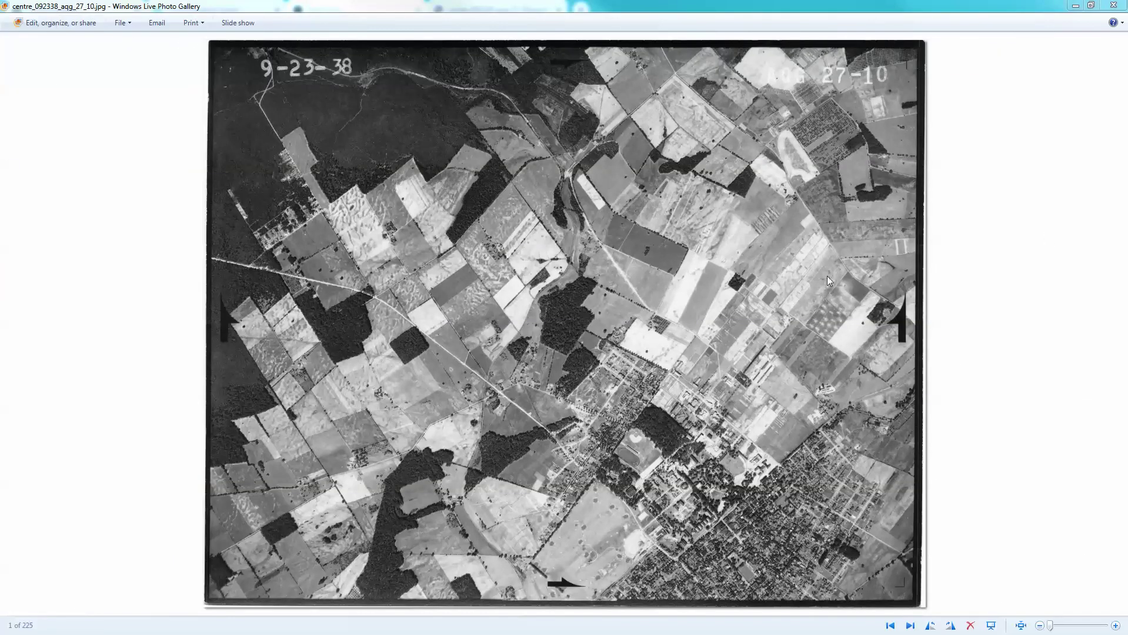
- Zoom twice into the 1938 photo's fields and woods, then close Windows Live Photo Gallery
left_click_drag(1050, 626, 1070, 627)
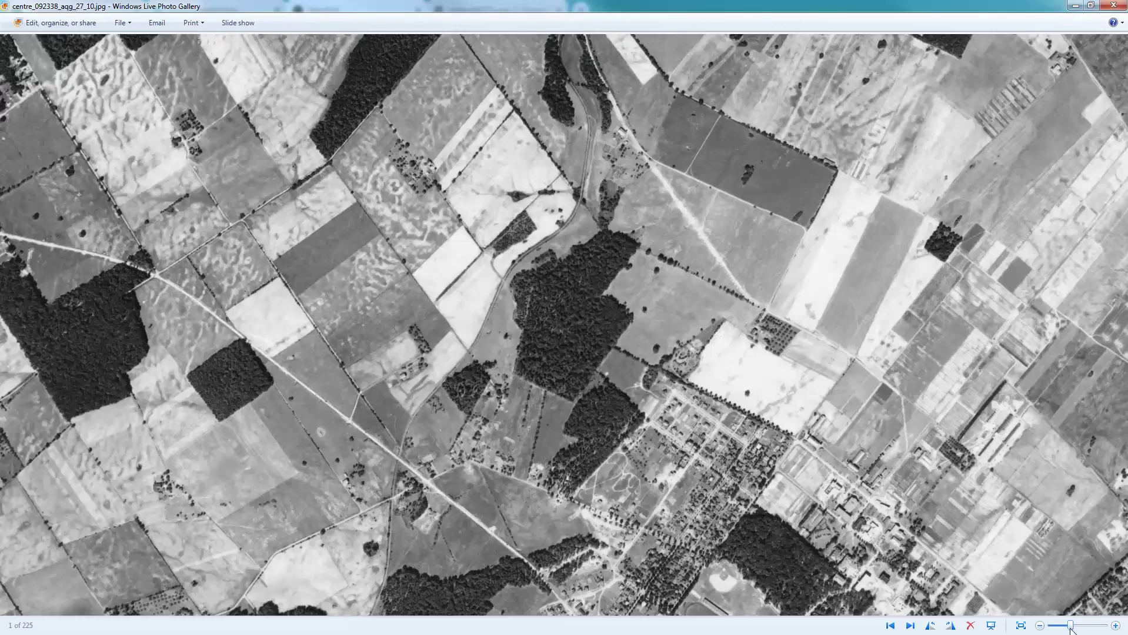
left_click_drag(1070, 627, 1078, 627)
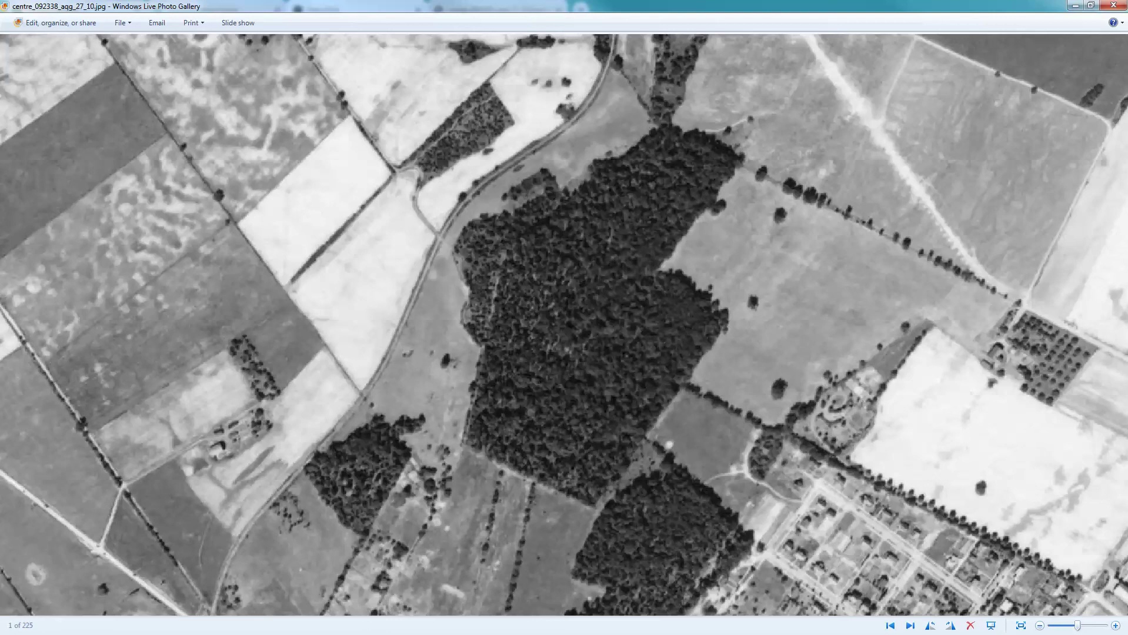
key("alt+F4")
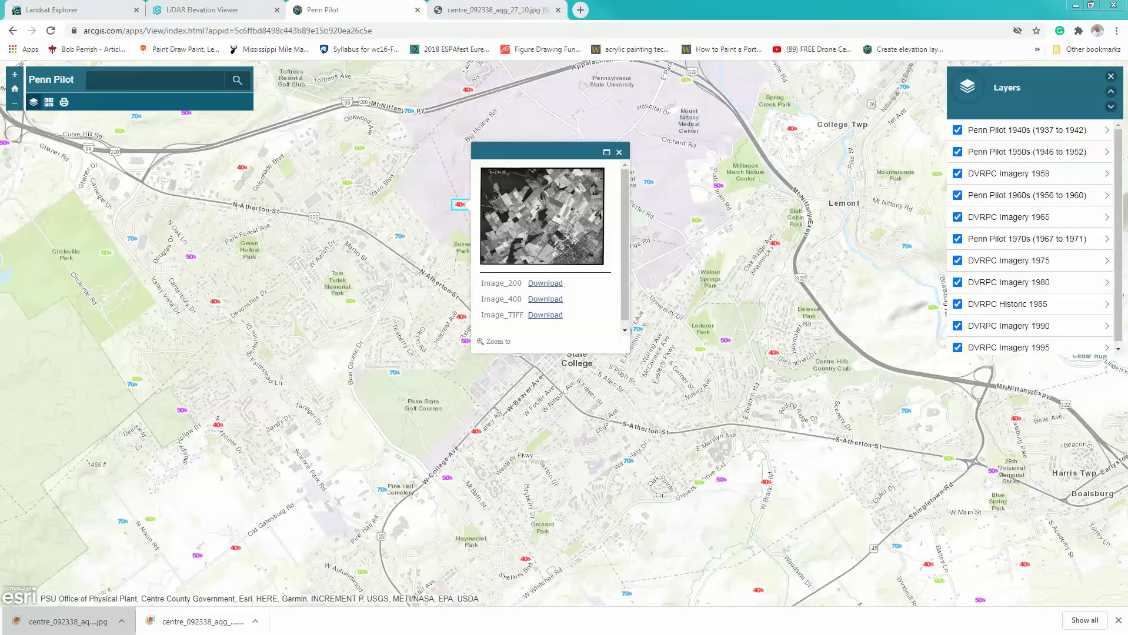
- Close the aerial photo popup and pick Firefly Imagery Hybrid from the basemap gallery
left_click(619, 153)
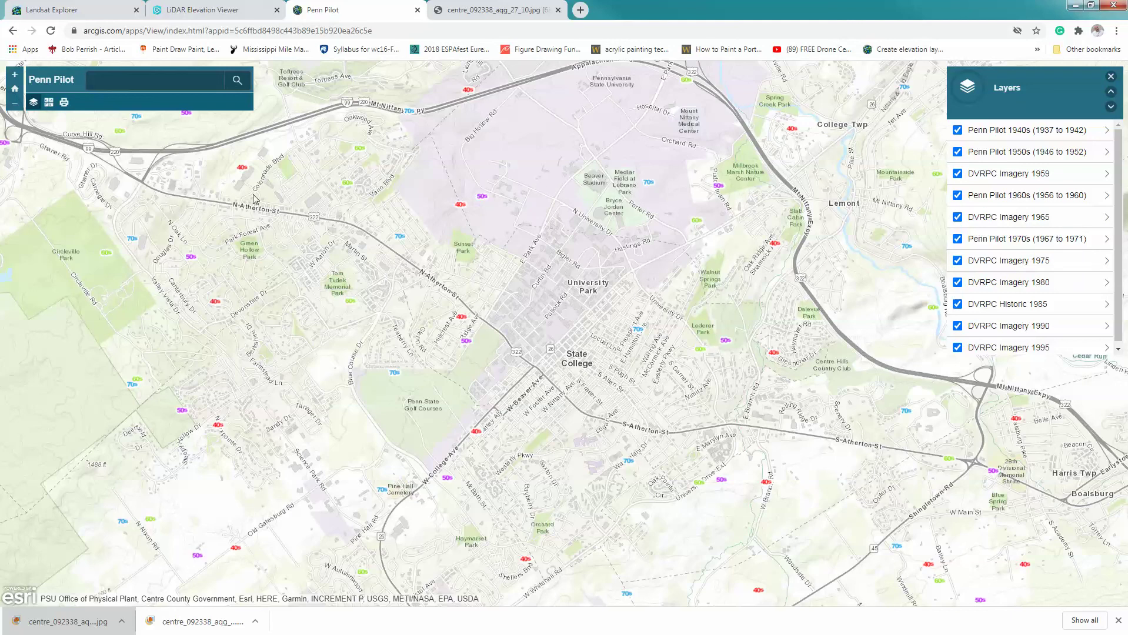
left_click(51, 104)
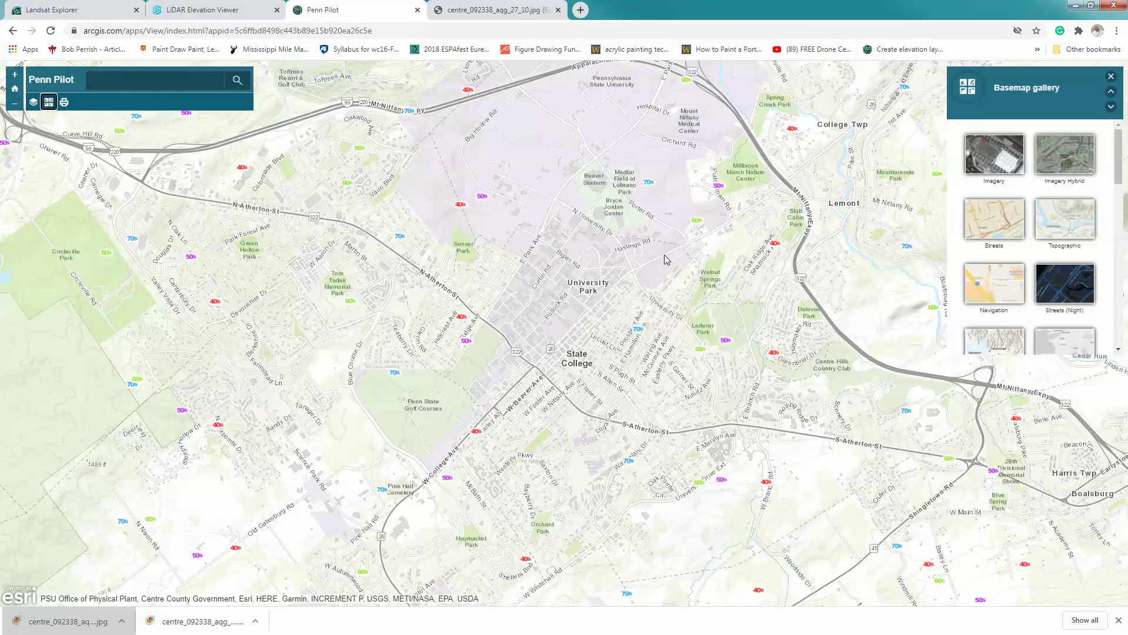
left_click_drag(1118, 163, 1124, 296)
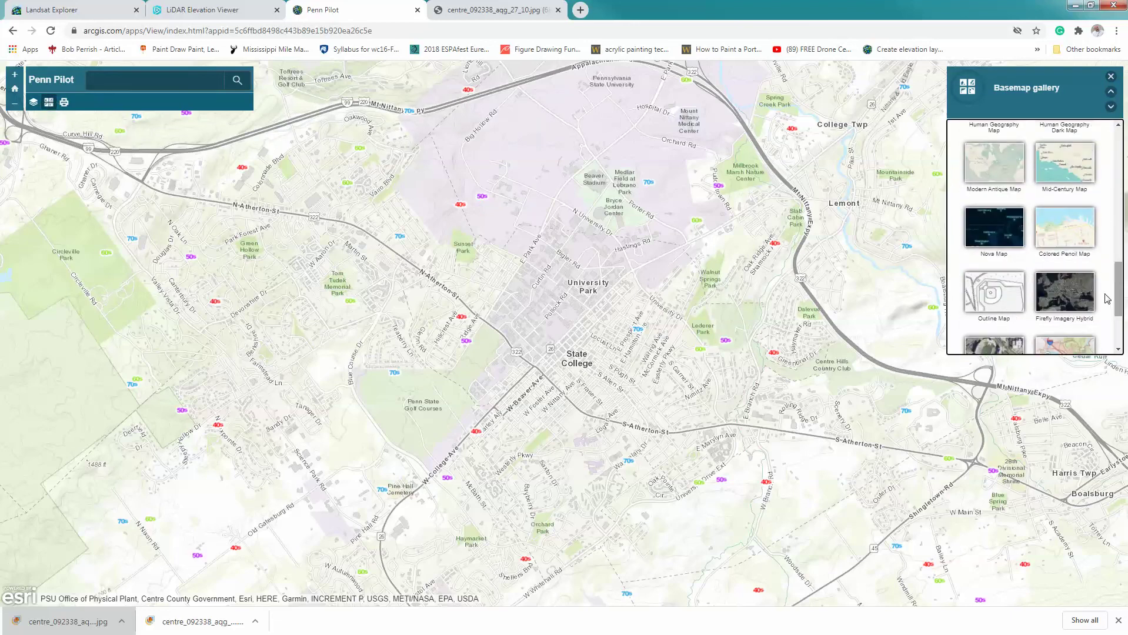
left_click(1056, 304)
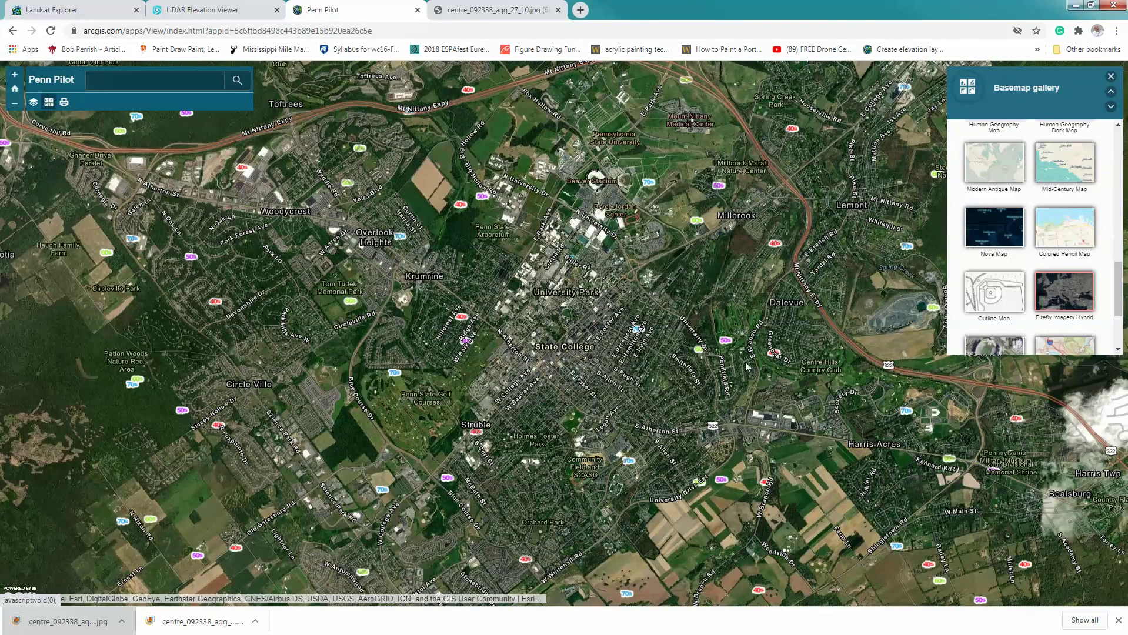
scroll(586, 387, "up", 1)
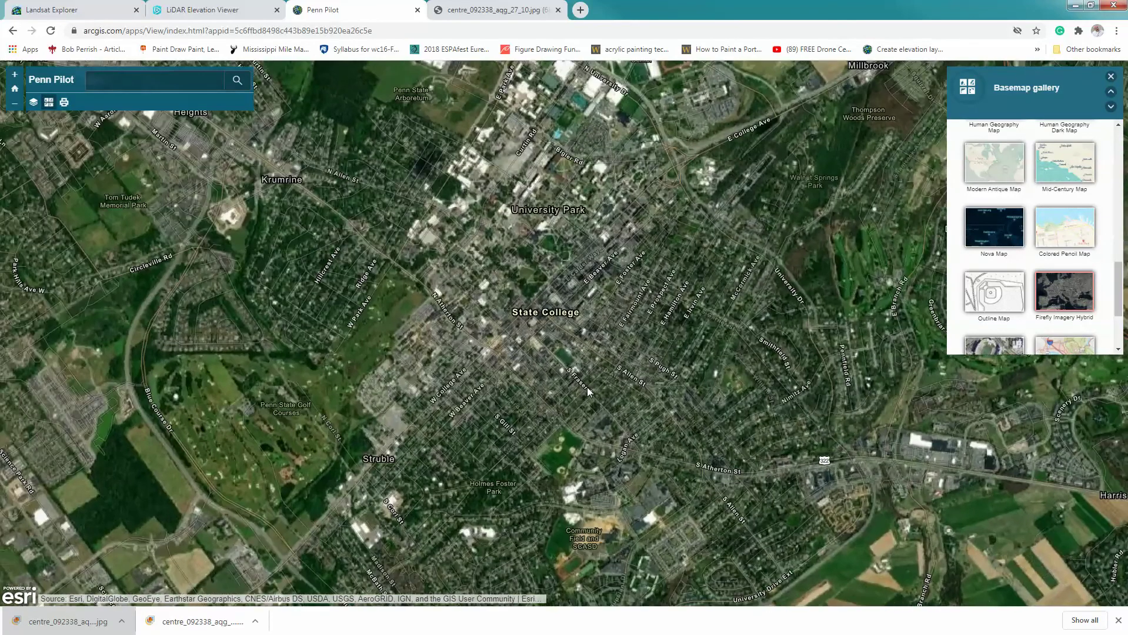
scroll(442, 403, "down", 2)
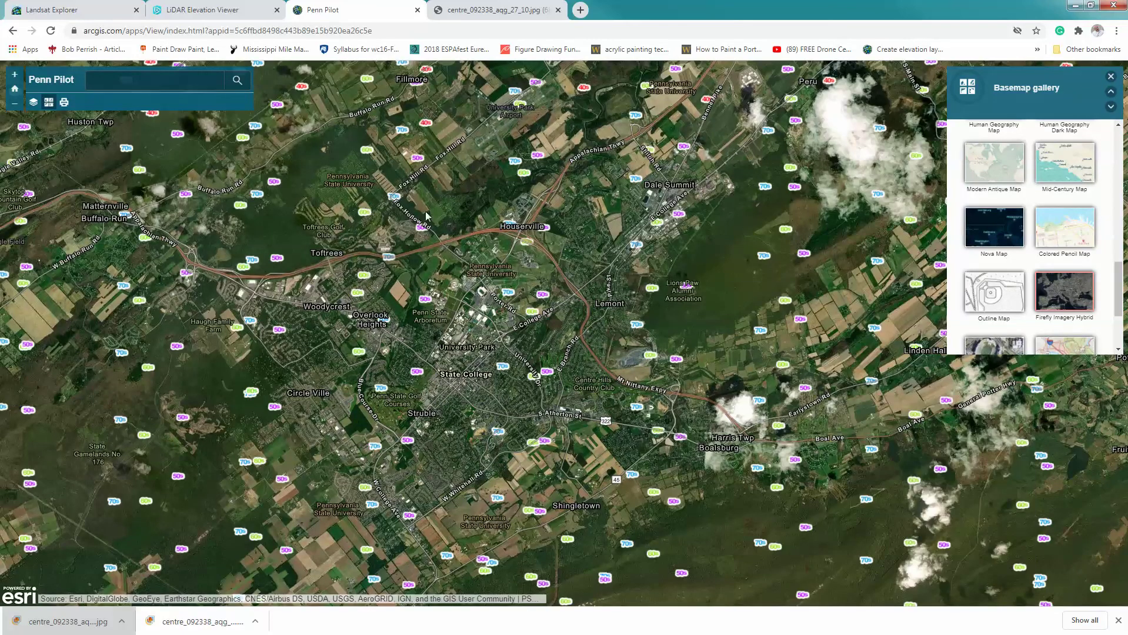
left_click(1110, 77)
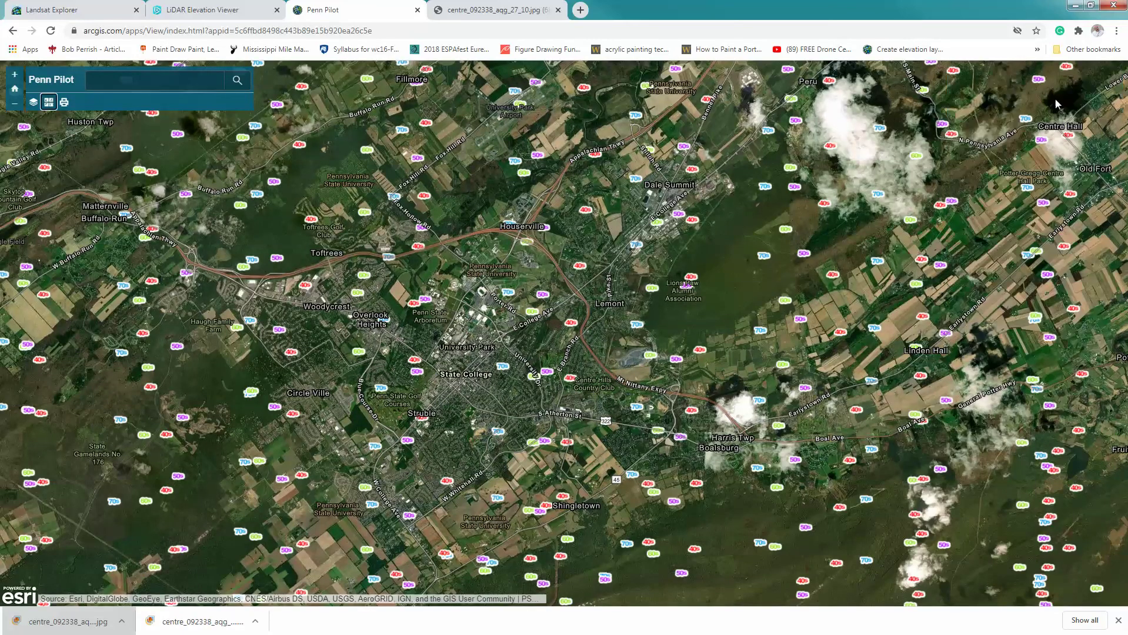
- Uncheck all eleven historic imagery layers, from Penn Pilot 1940s through DVRPC Imagery 1995
left_click(33, 102)
left_click(957, 130)
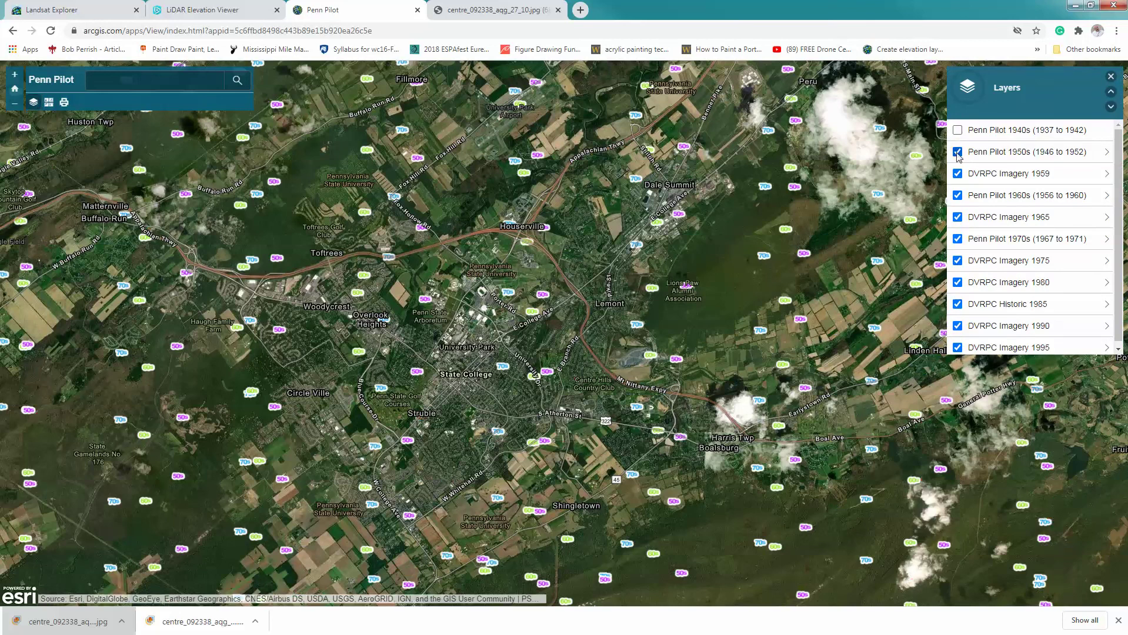
left_click(957, 151)
left_click(957, 174)
left_click(958, 195)
left_click(957, 217)
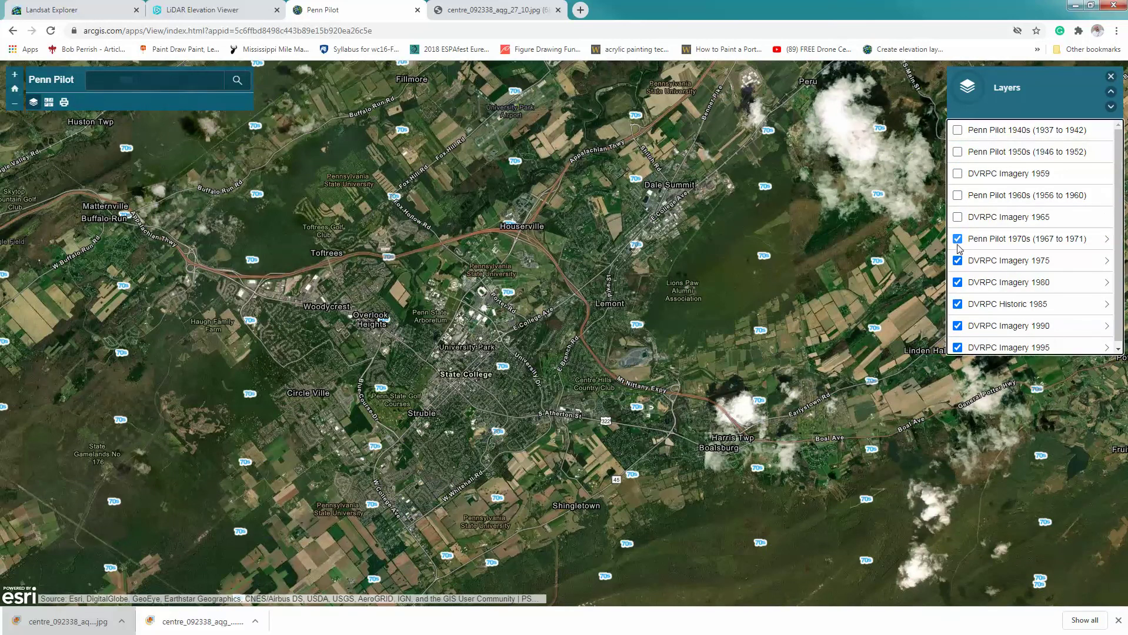
left_click(958, 239)
left_click(958, 261)
left_click(957, 282)
left_click(957, 304)
left_click(957, 325)
left_click(957, 347)
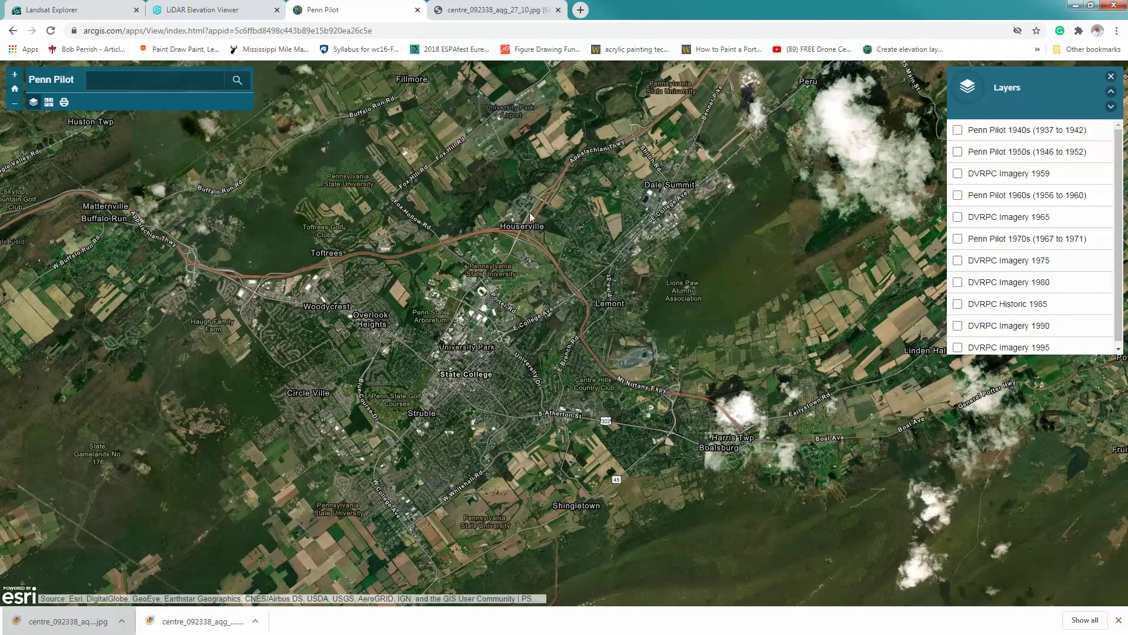